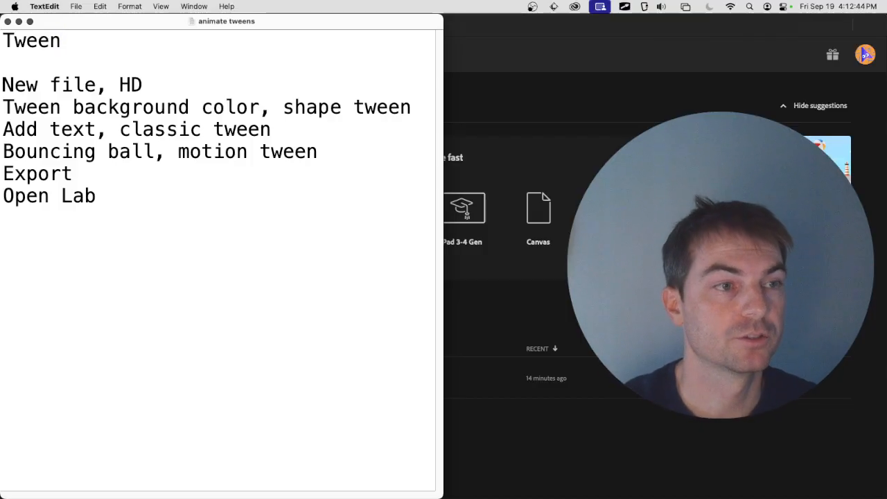
Step: Complete the first line of the notes as "Tween, in between" and save the file
text(, )
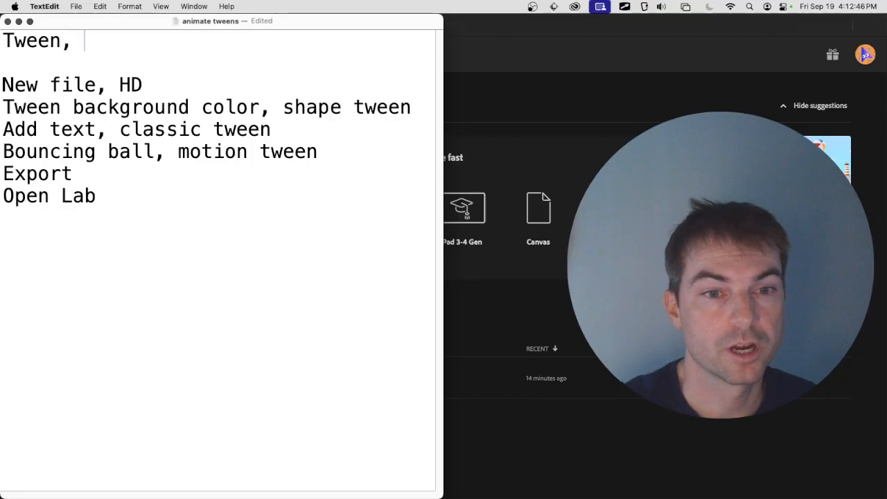
text(in btwe)
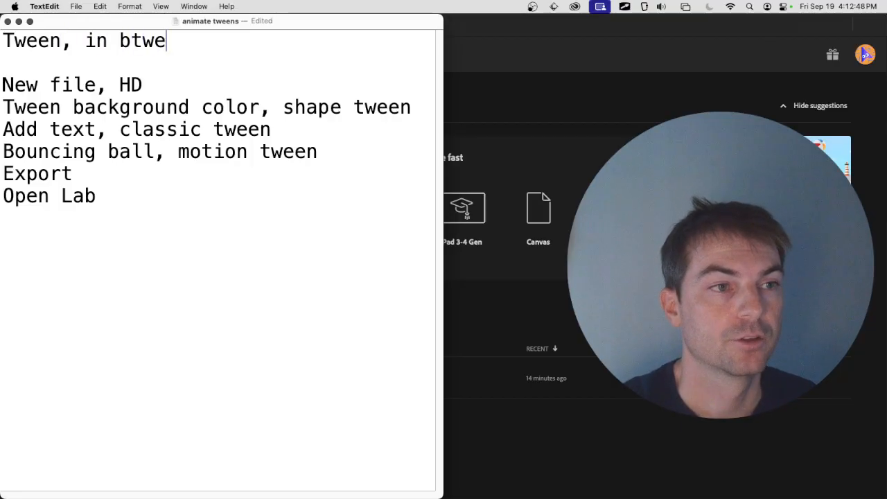
key(BackSpace)
key(BackSpace)
key(BackSpace)
text(ew)
key(BackSpace)
text(te)
key(BackSpace)
text(ween)
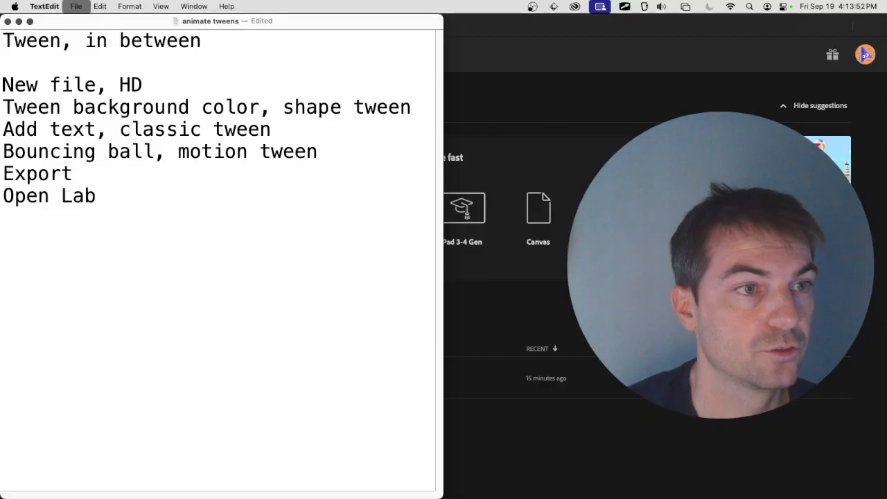
key(super+s)
Step: Switch to Animate and create a 1280 x 720 HD Character Animation document at 24 fps
key(super+Tab)
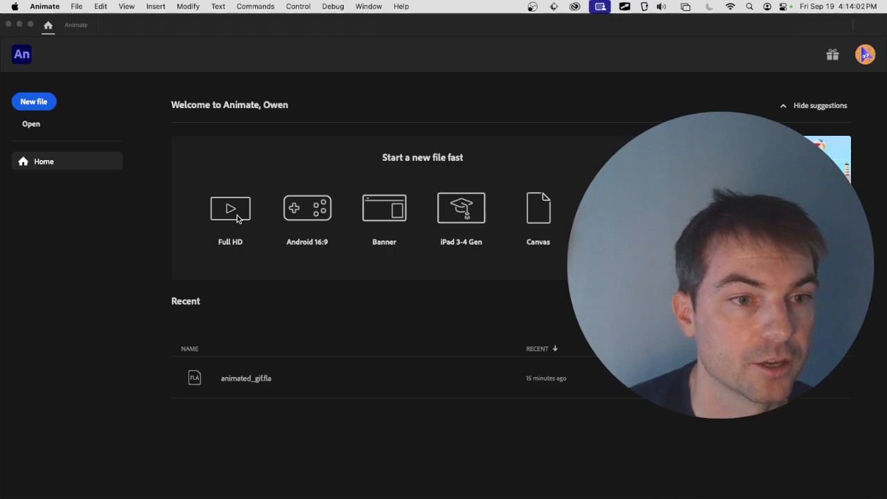
click(36, 102)
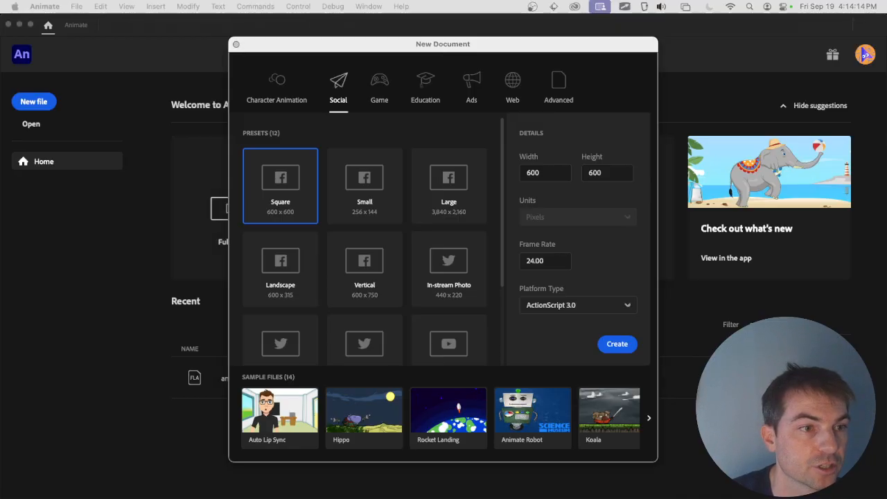
click(295, 87)
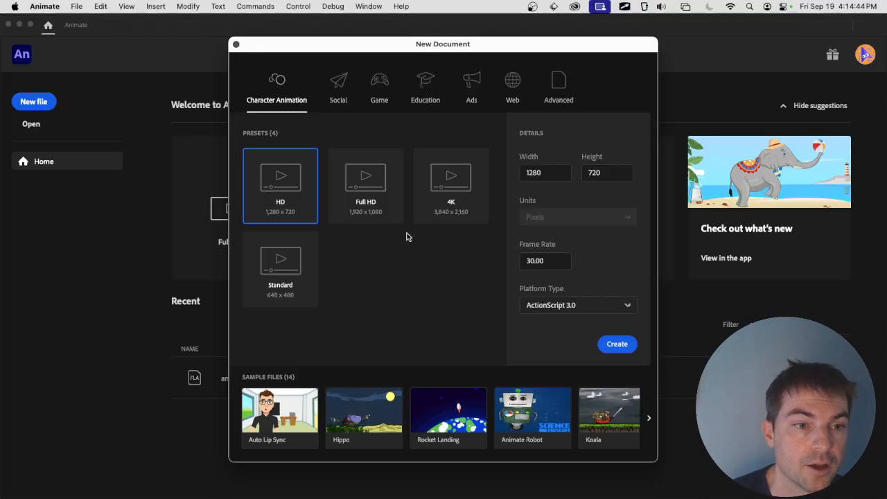
click(549, 261)
text(24)
click(490, 274)
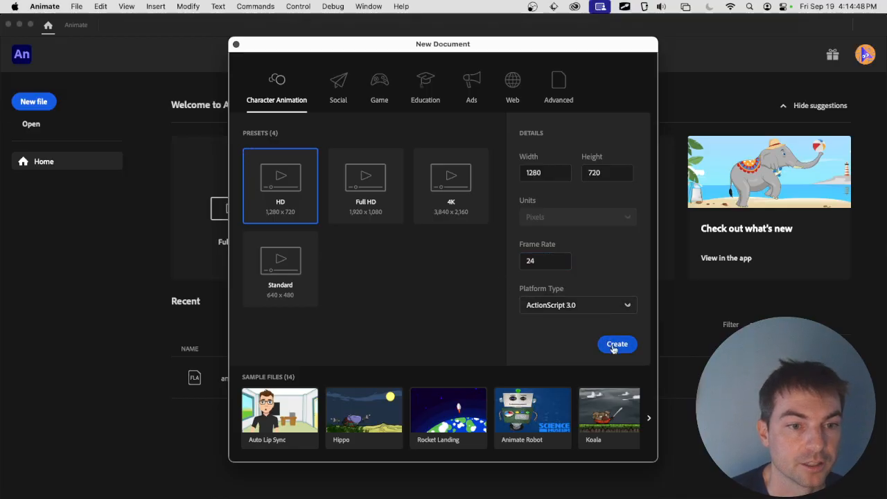
click(607, 344)
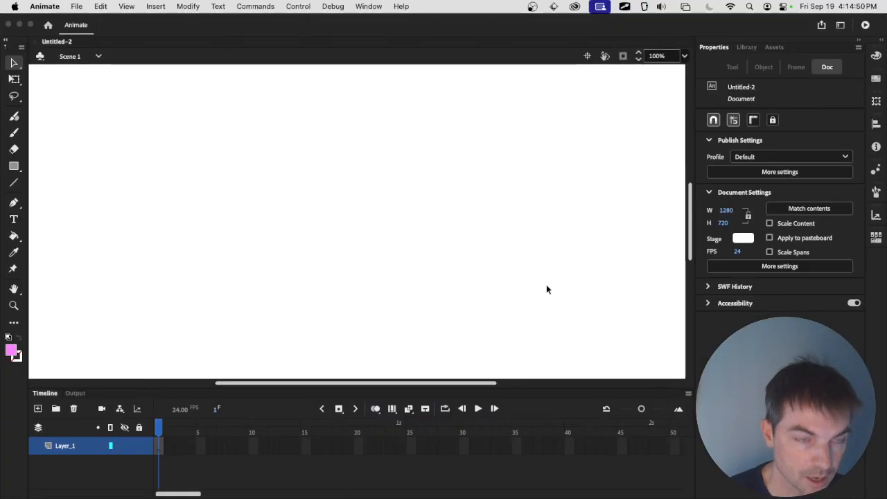
Step: Examine the empty stage at several magnifications, finishing at 50% with the whole stage in view
key(super+minus)
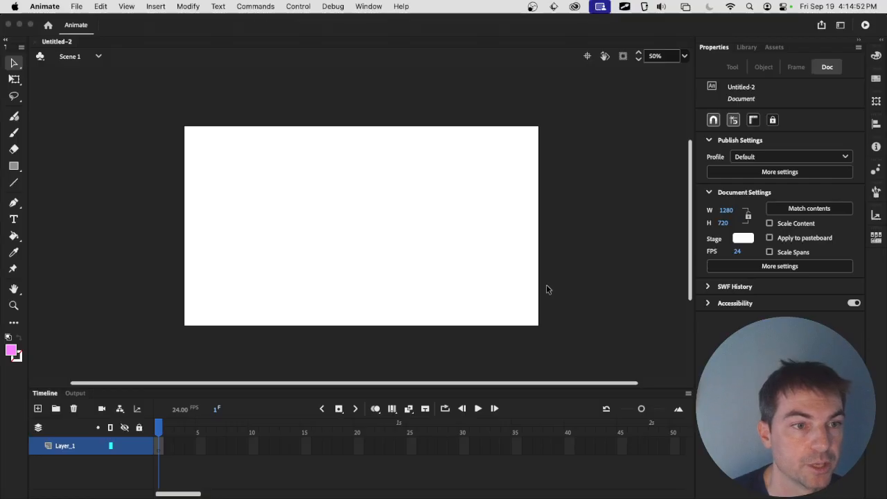
key(super+equal)
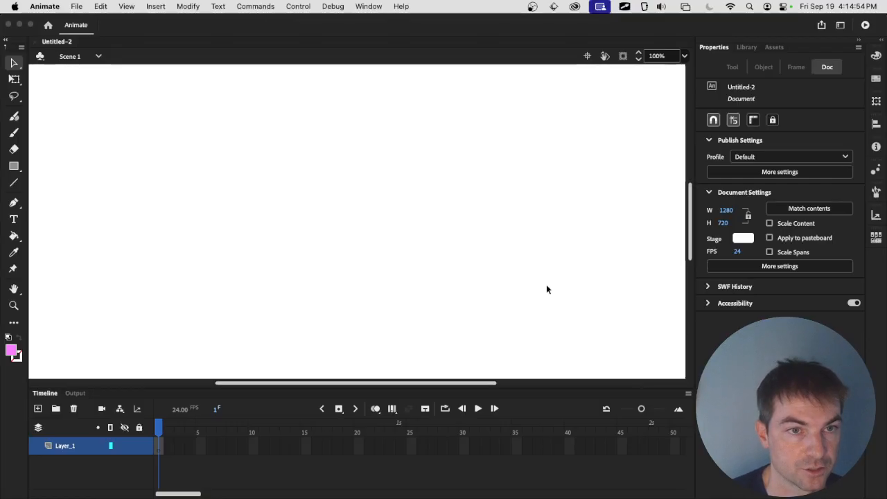
key(super+minus)
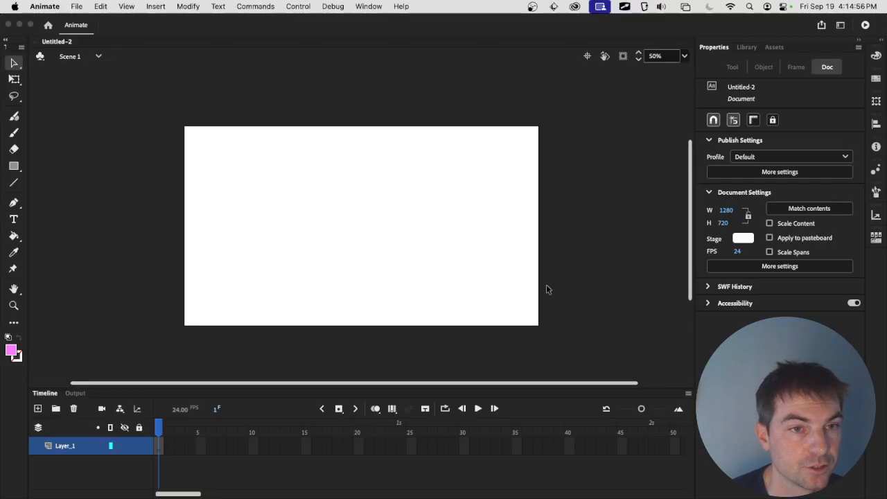
key(super+2)
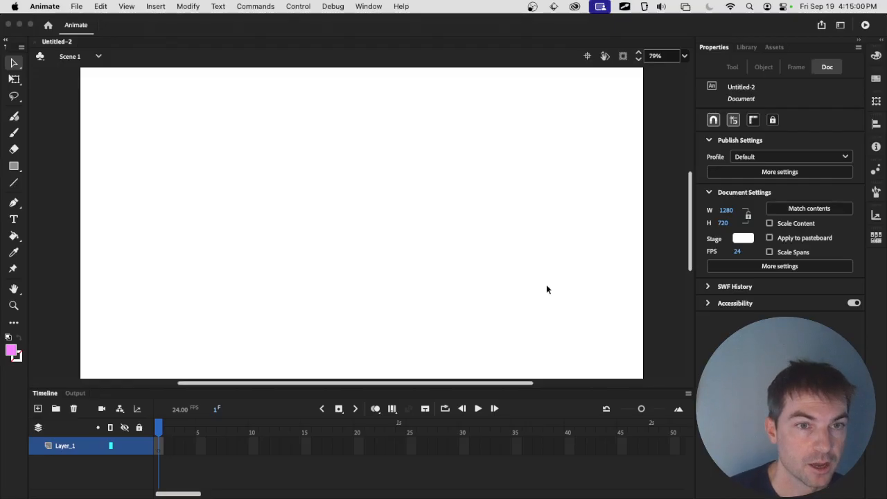
key(super+minus)
key(super+equal)
key(super+minus)
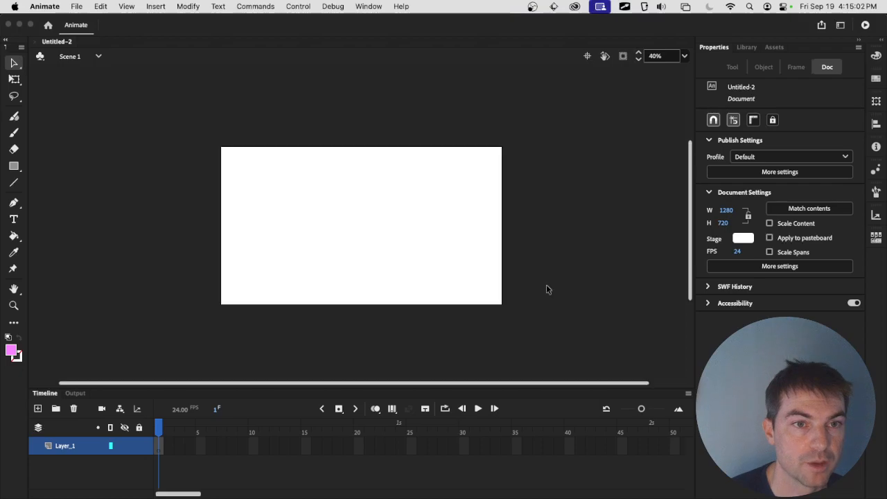
key(super+1)
key(super+minus)
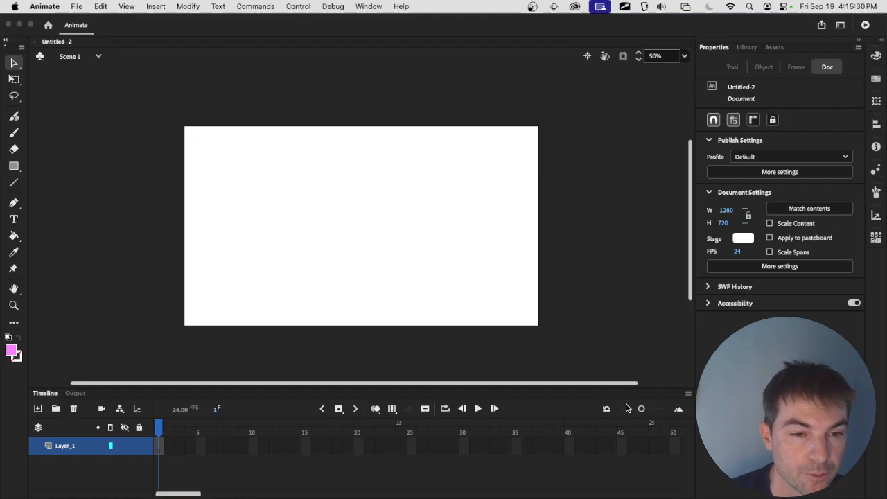
Step: Zoom the timeline out until about 85 frames fit in view
drag(640, 412, 634, 412)
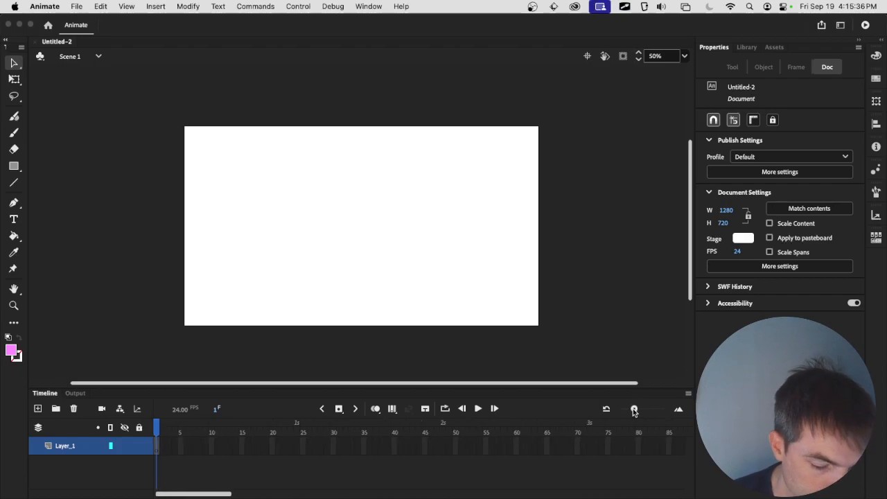
drag(635, 411, 631, 411)
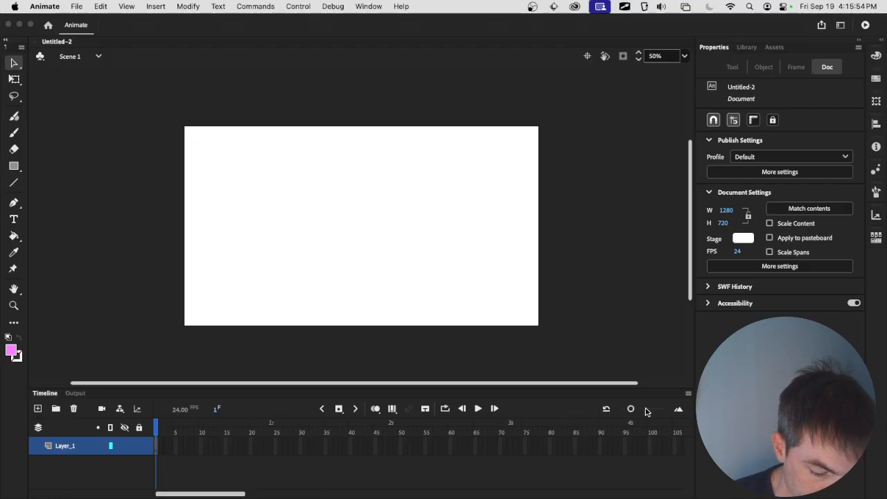
drag(630, 409, 633, 409)
Step: Set the timeline's frame height to Medium and make the timeline panel taller
click(687, 393)
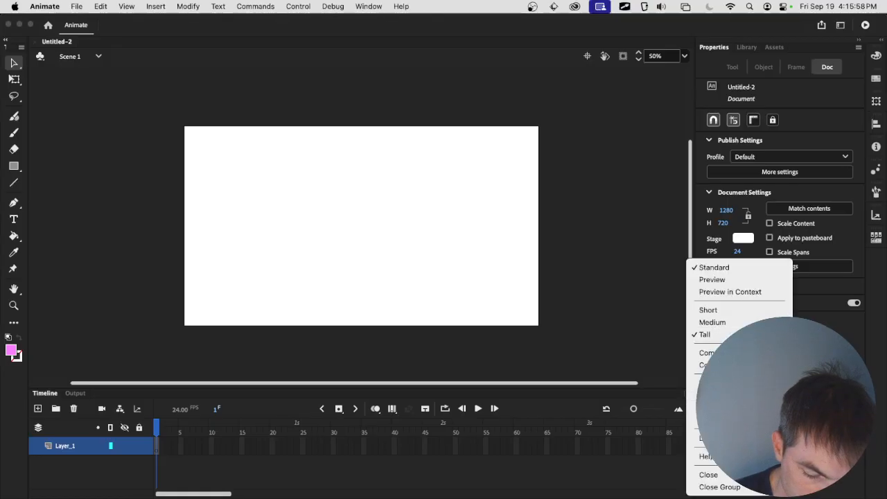
click(714, 365)
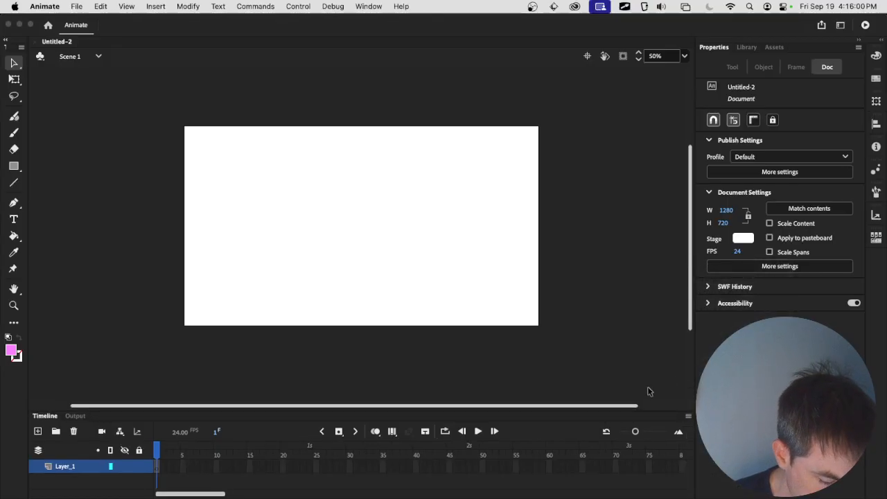
drag(621, 411, 621, 369)
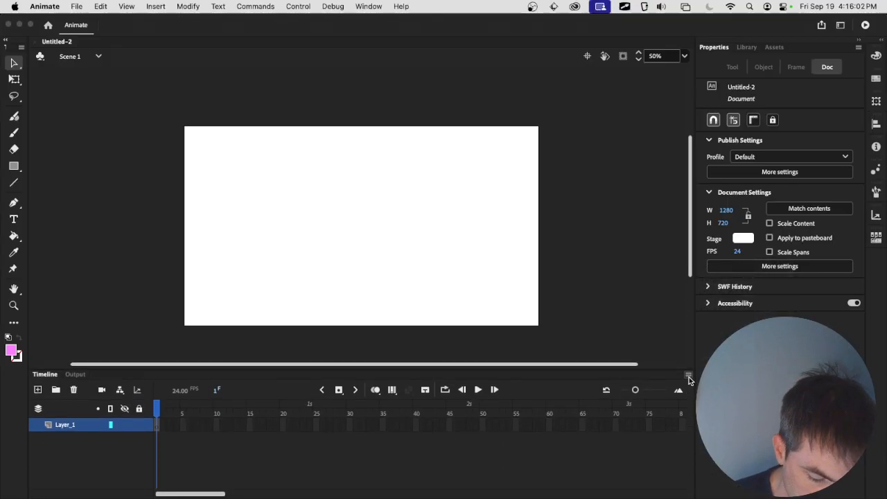
click(688, 376)
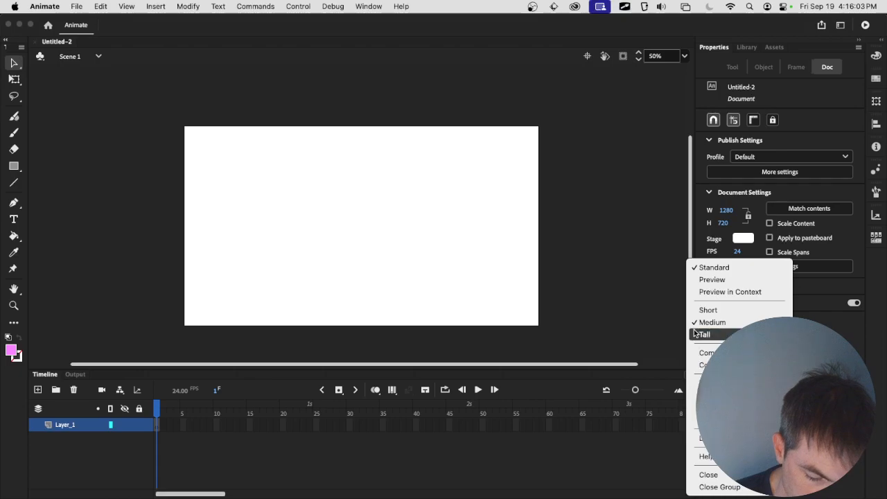
click(614, 474)
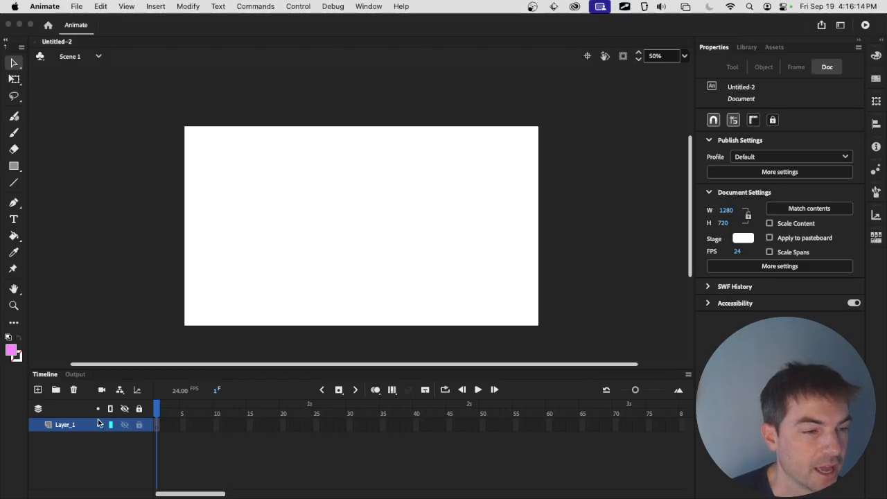
Step: Rename Layer_1 to "background" and cover the whole stage with a pink rectangle without a stroke
double_click(69, 424)
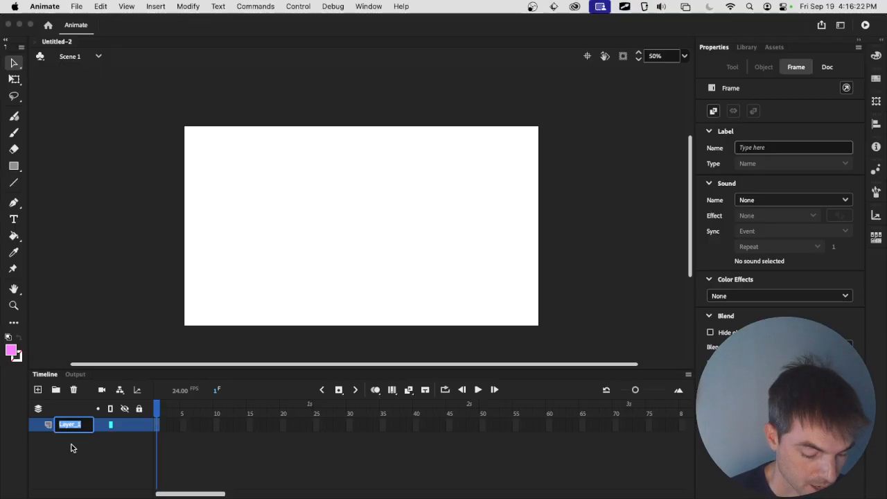
text(background)
key(Return)
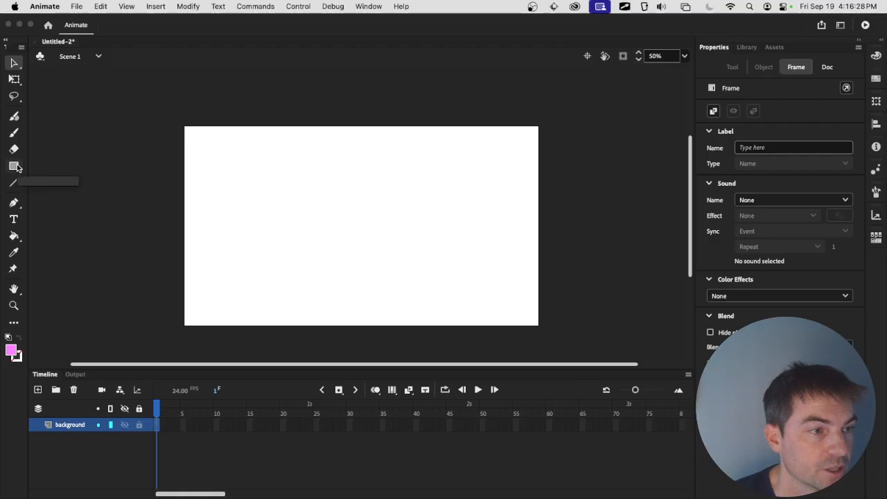
click(14, 166)
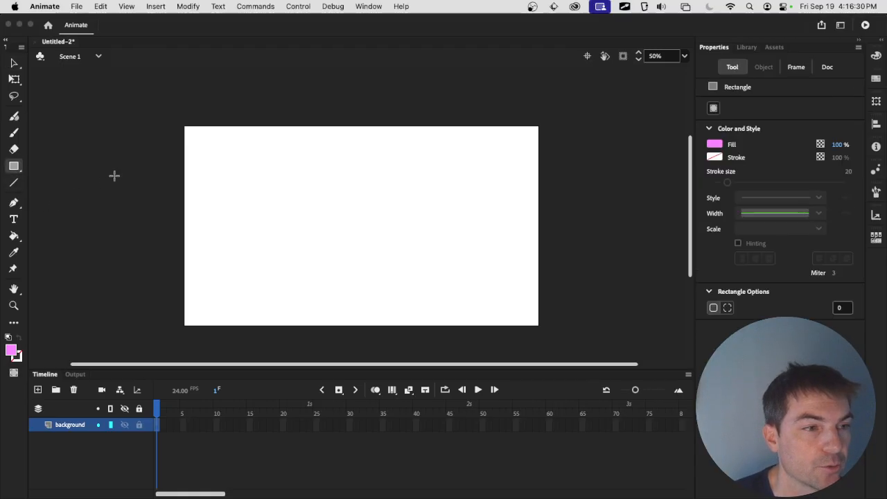
drag(185, 125, 538, 325)
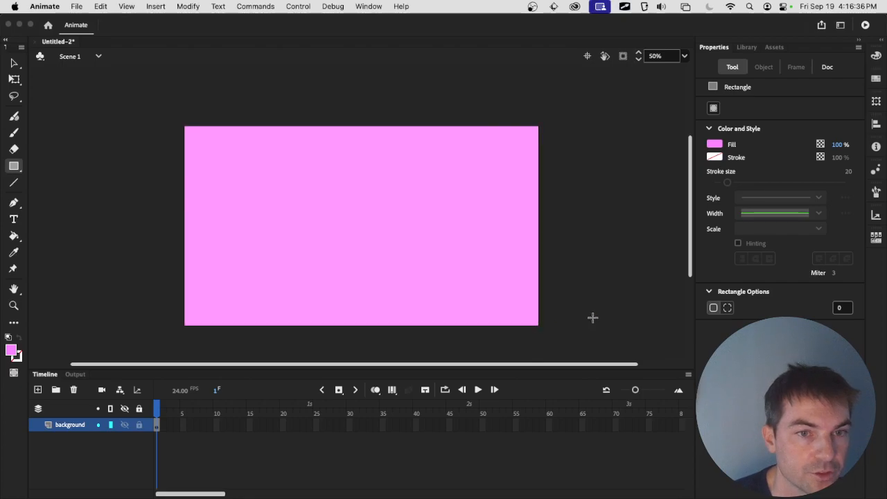
click(718, 147)
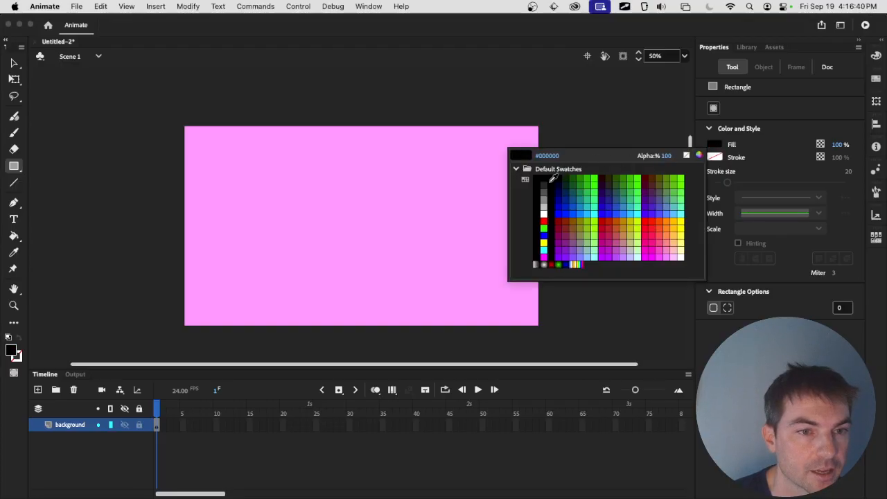
click(490, 156)
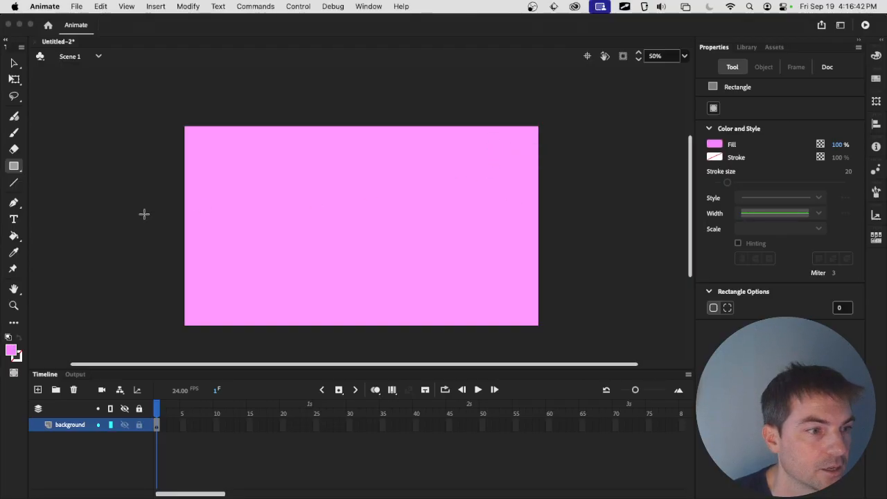
click(13, 236)
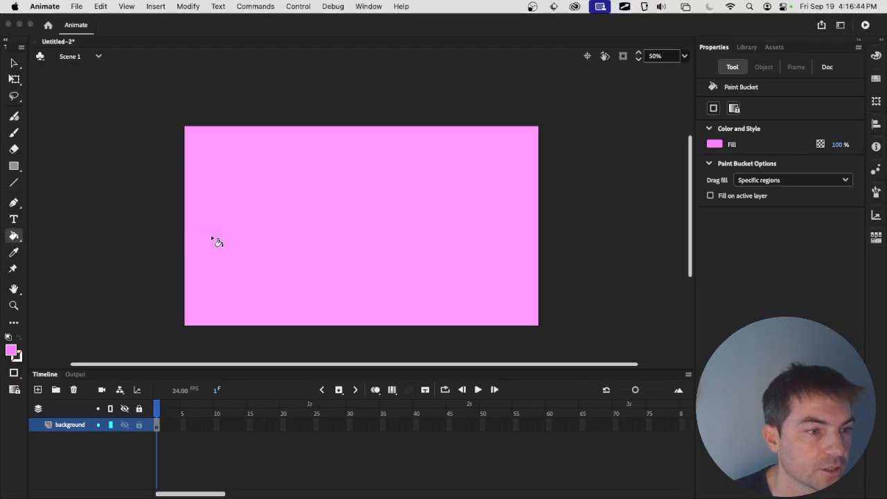
key(v)
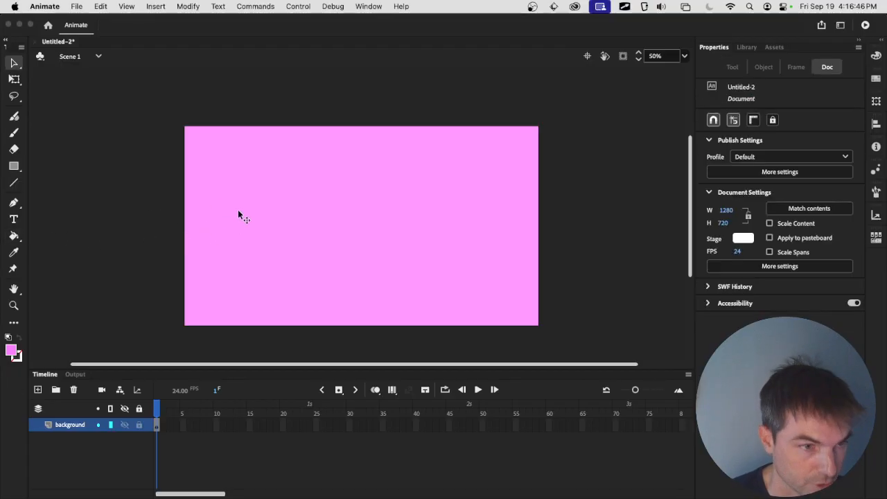
Step: Change the fill of the stage-sized rectangle to black and deselect it
click(350, 223)
click(715, 192)
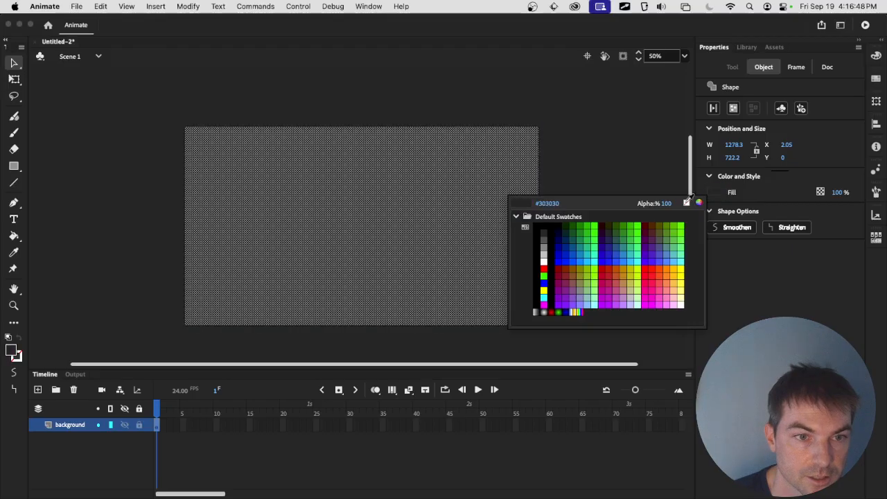
click(558, 222)
click(603, 187)
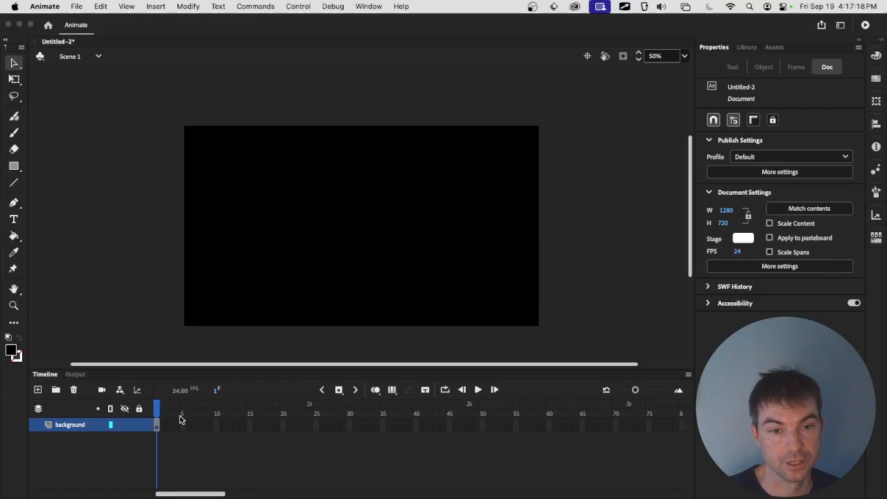
Step: Insert frames one at a time after the background layer's first keyframe up to frame 24, and scrub to that frame
click(158, 425)
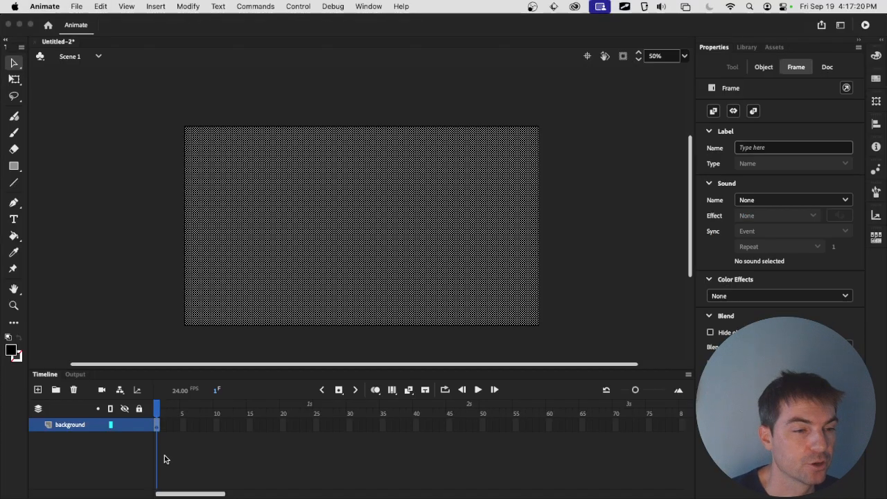
key(F5)
key(F5)
key(F5)
key(F5)
key(F5)
key(F5)
key(F5)
key(F5)
key(F5)
key(F5)
key(F5)
key(F5)
key(F5)
key(F5)
key(F5)
key(F5)
key(F5)
key(F5)
key(F5)
key(F5)
key(F5)
key(F5)
key(F5)
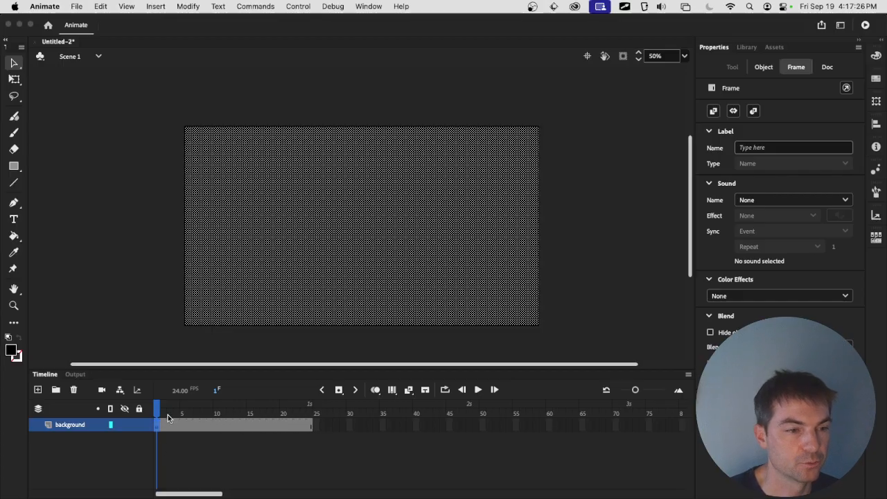
drag(160, 410, 309, 410)
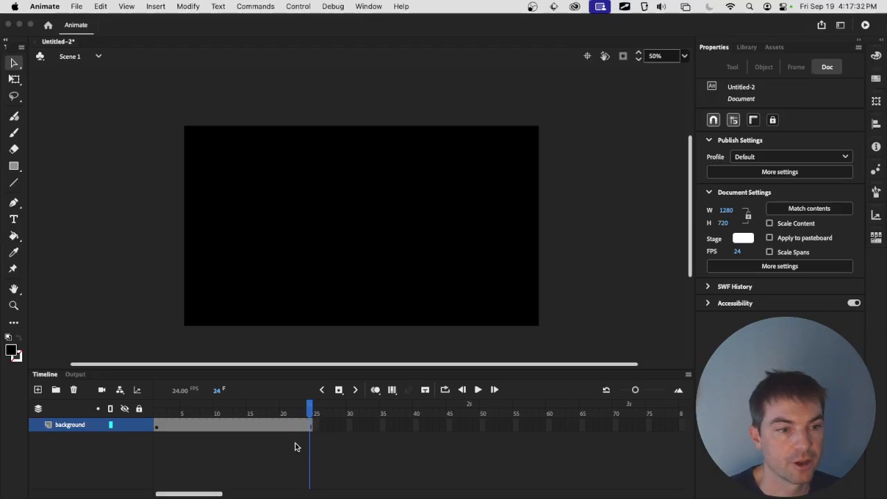
Step: Undo the individually inserted frames on the background layer
key(super+z)
key(super+z)
key(super+z)
key(super+z)
key(super+z)
key(super+z)
key(super+z)
key(super+z)
key(super+z)
key(super+z)
key(super+z)
key(super+z)
key(super+z)
key(super+z)
key(super+z)
key(super+z)
key(super+z)
key(super+z)
key(super+z)
key(super+z)
key(super+z)
key(super+z)
key(super+z)
key(super+z)
Step: Extend the background layer's frame span directly to frame 24
drag(165, 422, 310, 430)
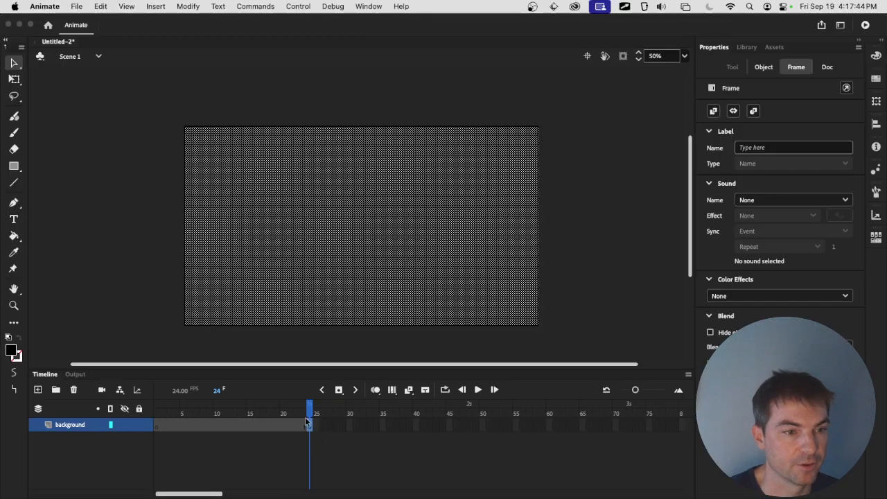
Step: Scrub back through the background layer and undo the frame drag that moved its filled keyframe to frame 24
drag(309, 409, 164, 411)
key(comma)
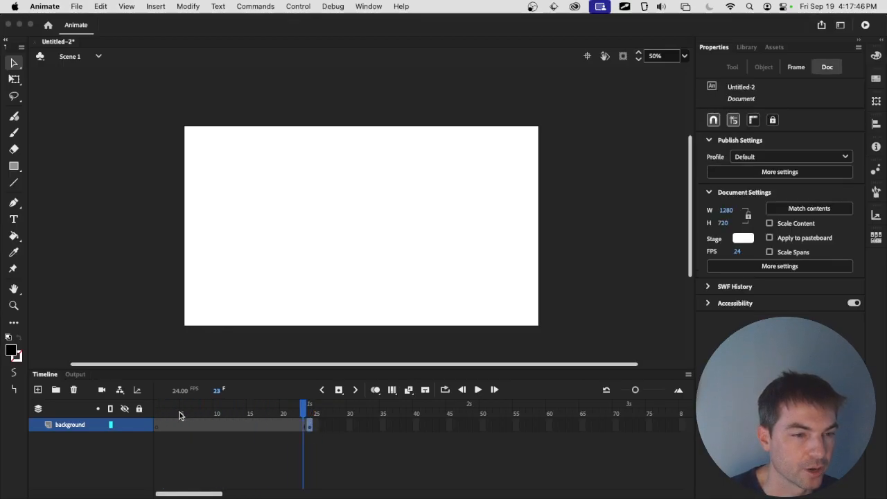
key(shift+comma)
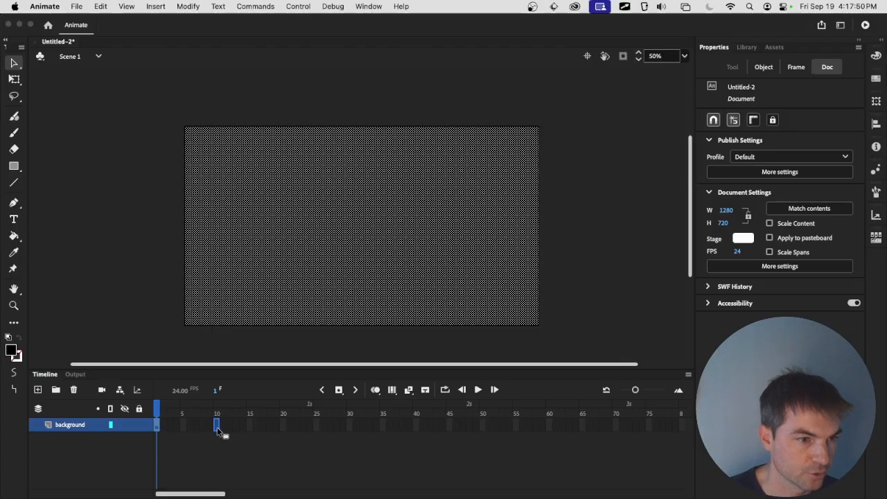
Step: Extend the background layer's frames to frame 24 and insert a keyframe at that frame
click(308, 430)
key(F5)
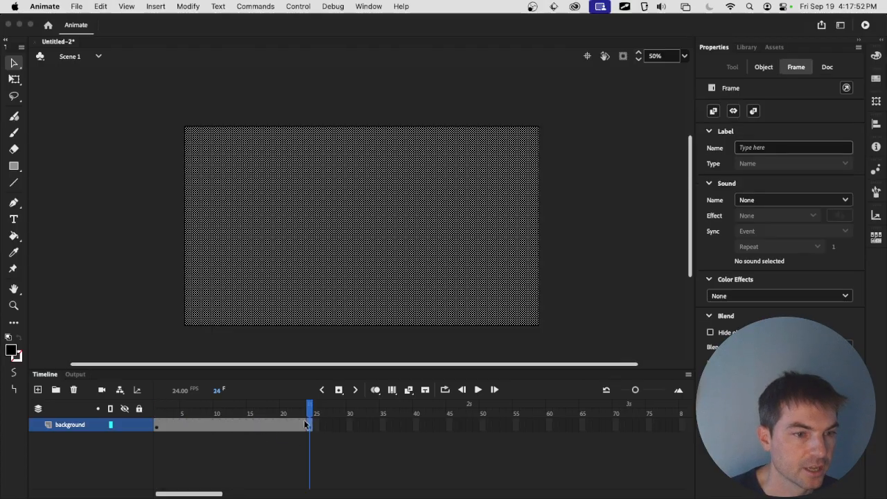
key(Return)
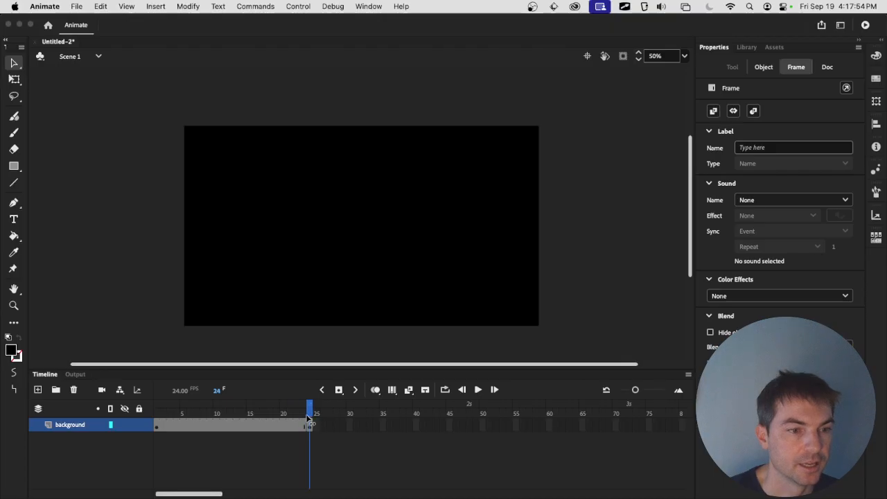
mouse_move(308, 415)
mouse_down()
mouse_move(156, 414)
mouse_move(309, 413)
mouse_up()
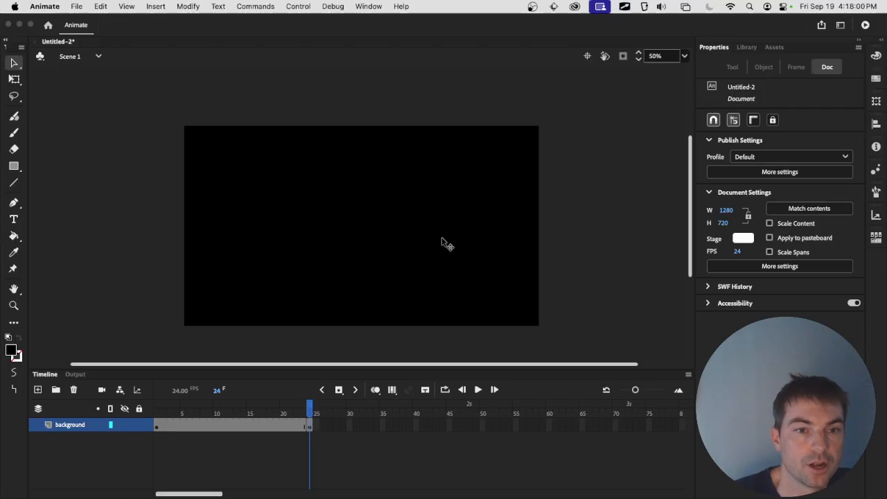
Step: Set the background rectangle's fill at frame 24 to #CC9933 and scrub the timeline to compare both keyframes
click(302, 214)
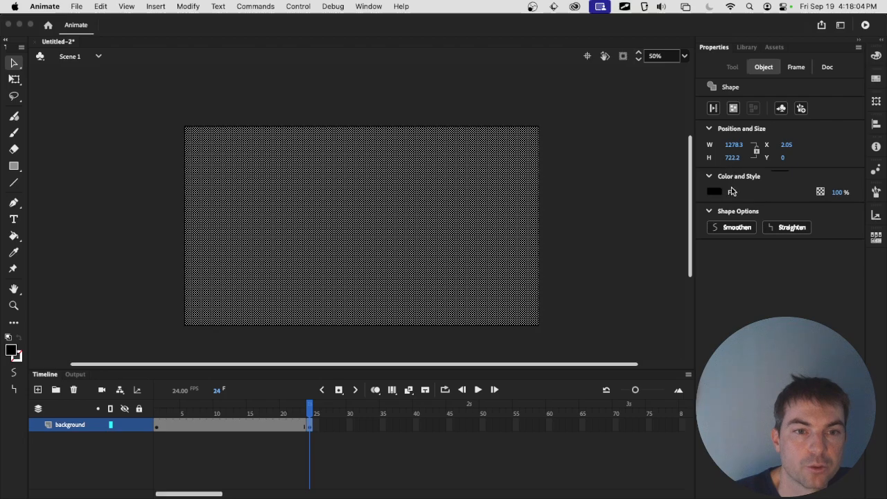
click(715, 193)
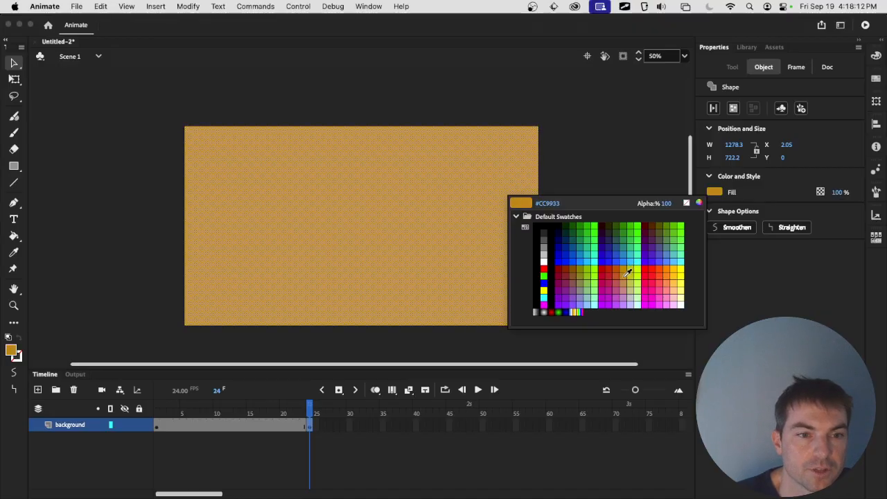
click(626, 275)
drag(308, 406, 305, 444)
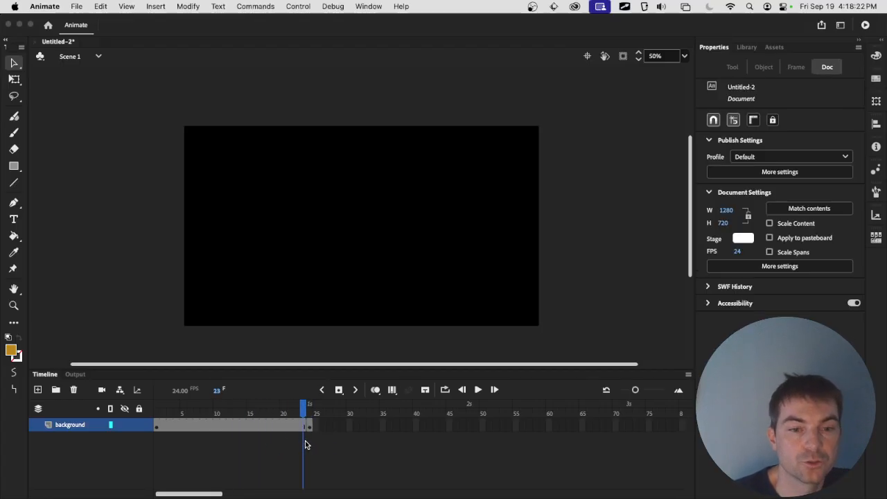
drag(165, 412, 310, 412)
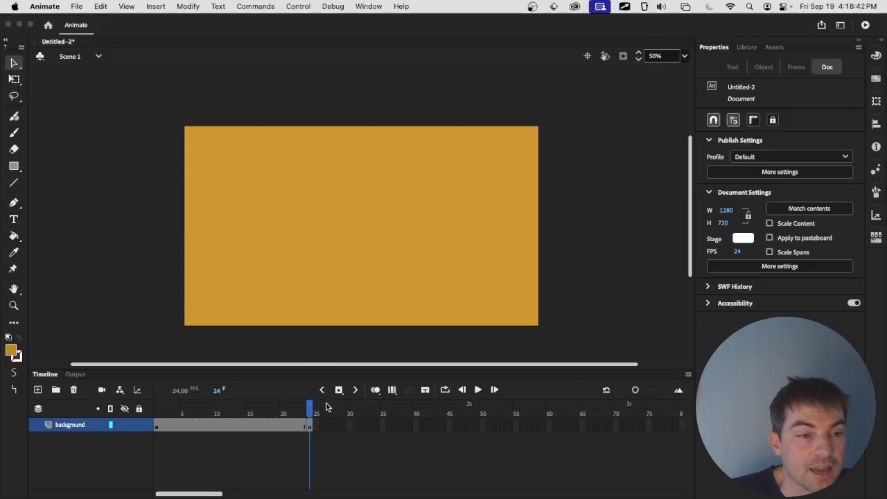
Step: Create a shape tween between the background layer's keyframes at frames 1 and 24, and play it from the start
drag(310, 405, 170, 411)
right_click(189, 423)
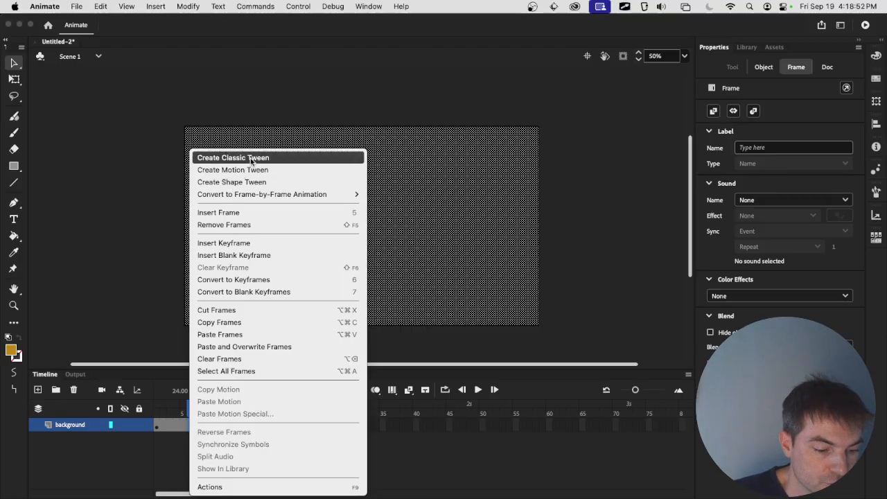
click(248, 183)
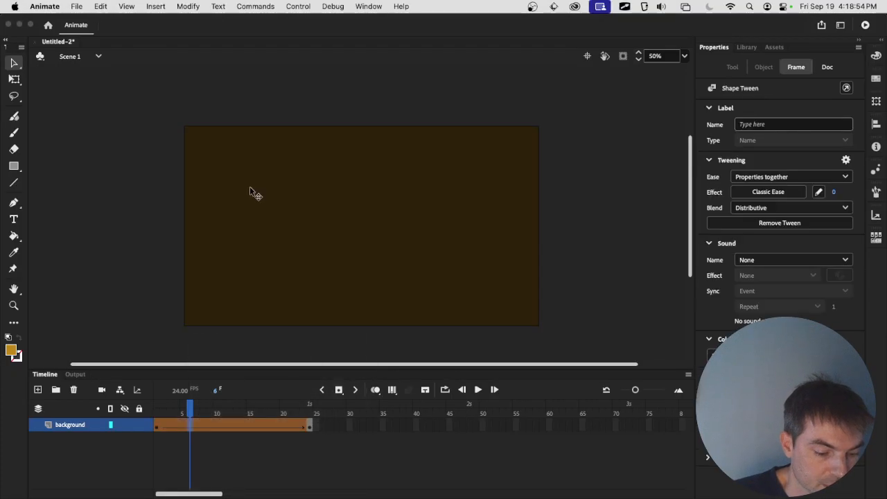
drag(190, 408, 159, 408)
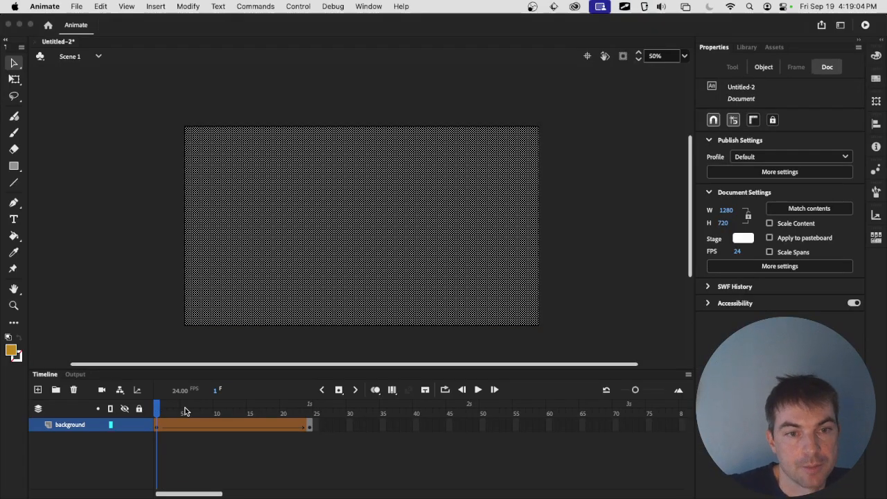
key(Return)
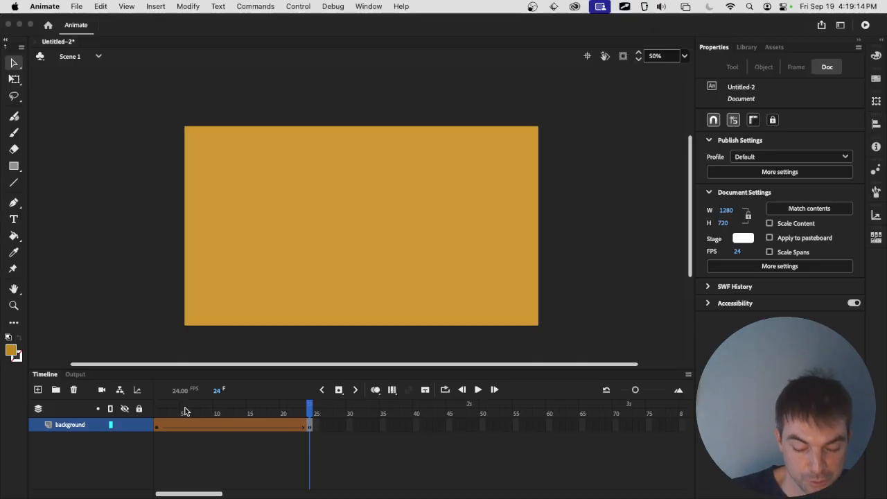
key(Return)
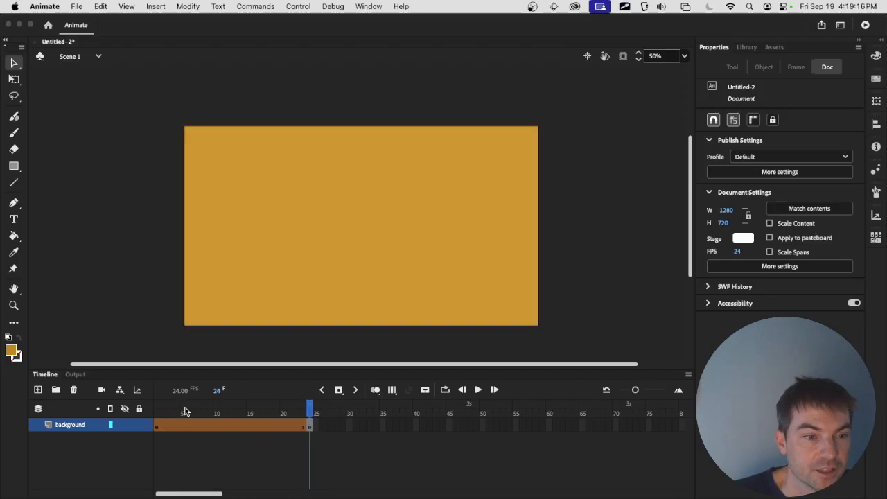
Step: Shorten the background shape tween by moving its end keyframe to frame 15, and play the faster color change
click(311, 432)
drag(296, 433, 252, 432)
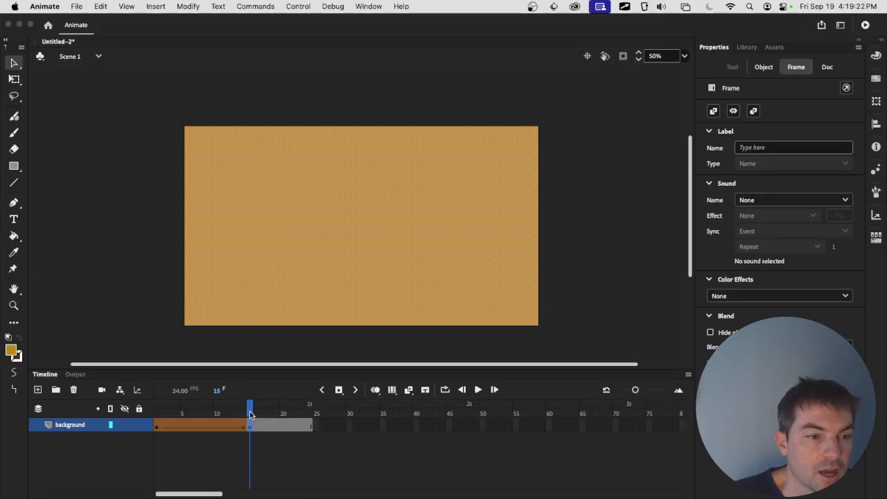
key(Return)
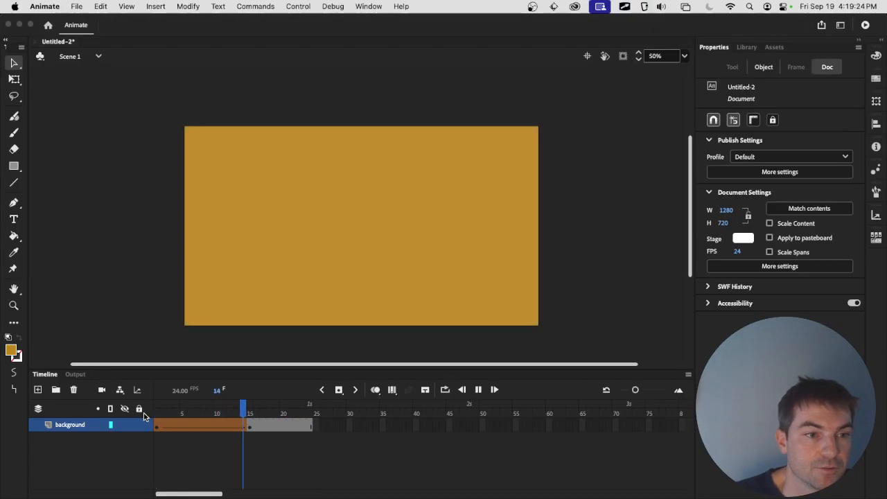
key(Return)
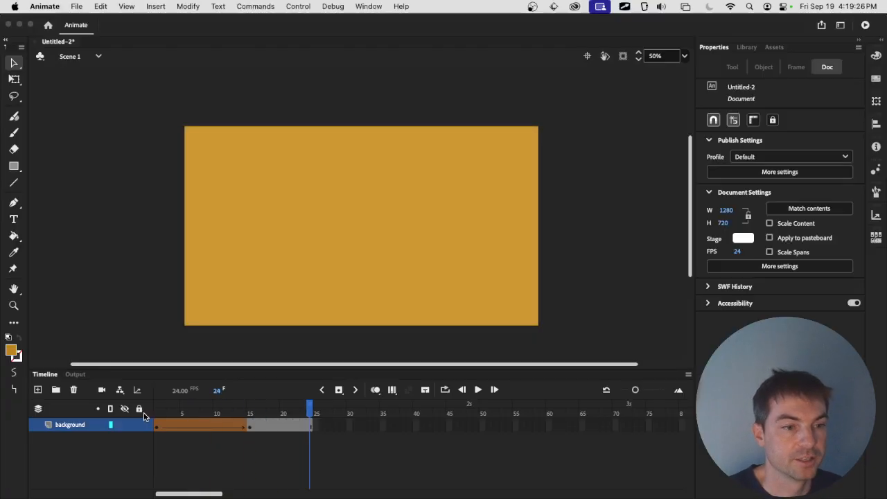
Step: Extend the background layer to frame 48 by moving the tween's end keyframe there, and return that keyframe to frame 24
drag(250, 425, 470, 428)
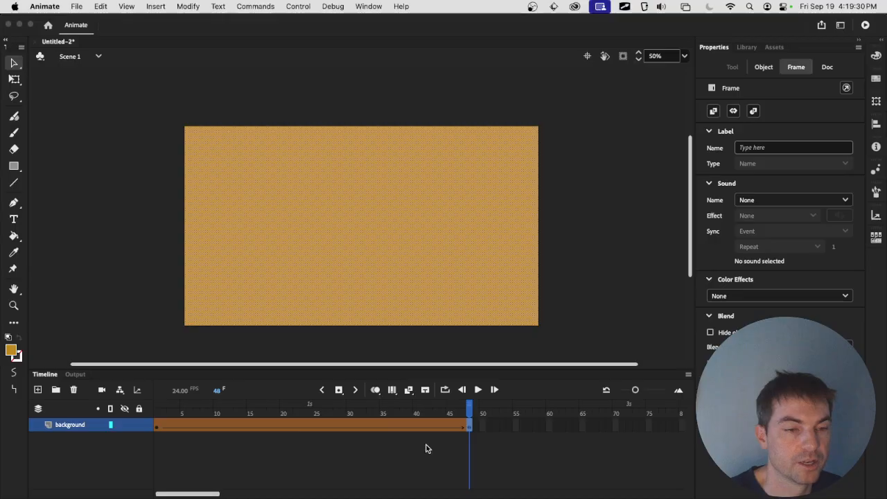
key(Return)
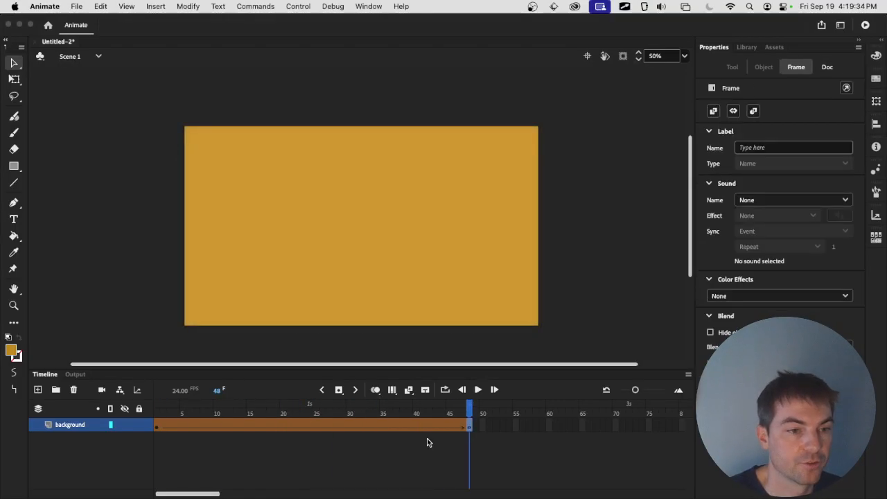
click(311, 424)
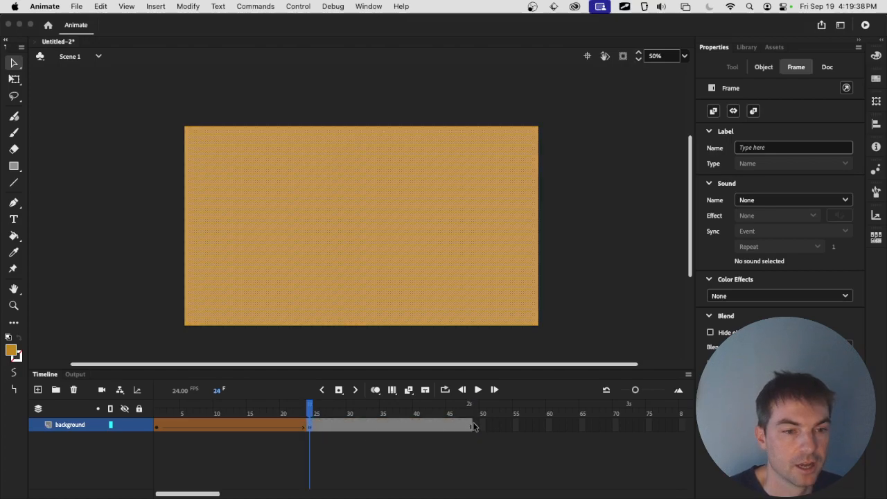
key(Return)
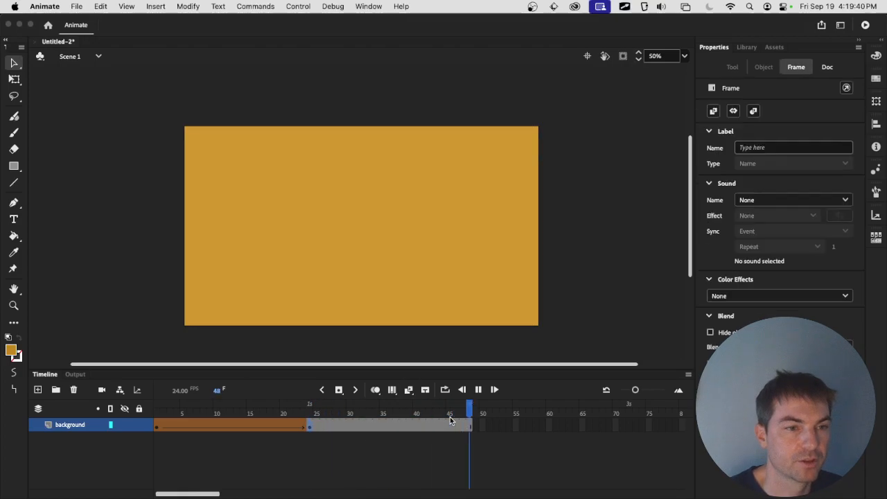
key(Return)
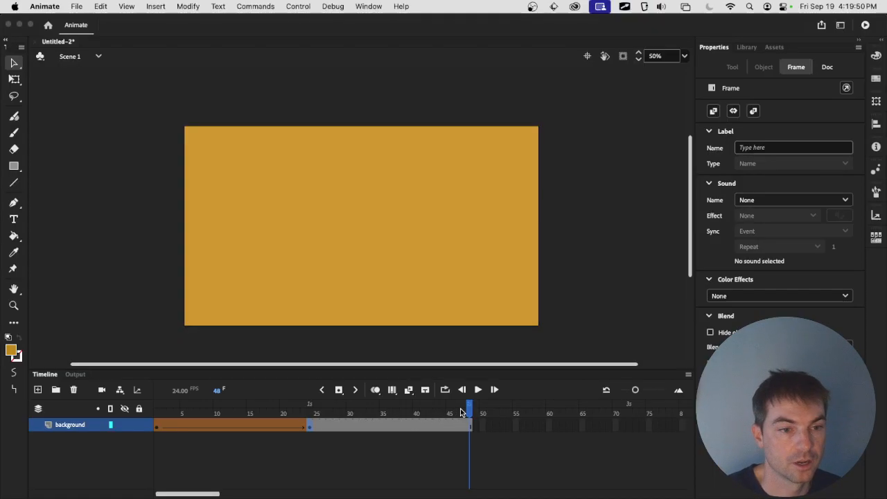
Step: Lock the background layer and save the document as happiness.fla in the Animation folder
drag(467, 411, 158, 405)
click(139, 424)
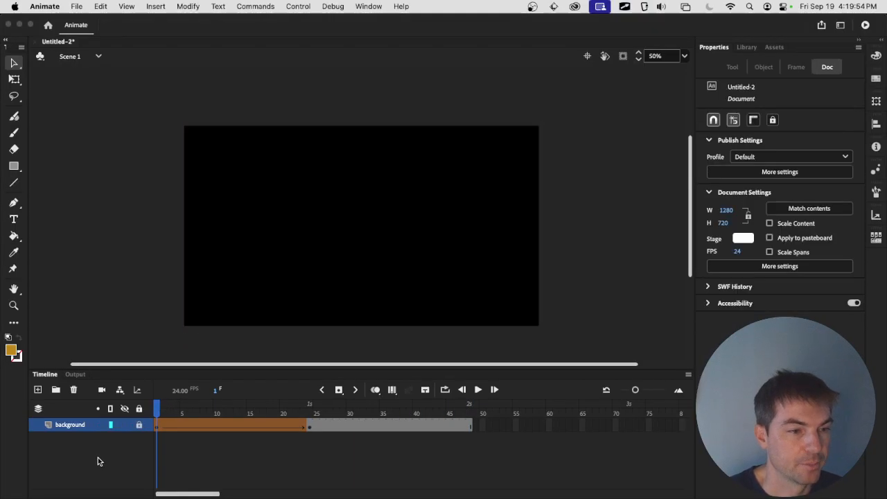
key(super+s)
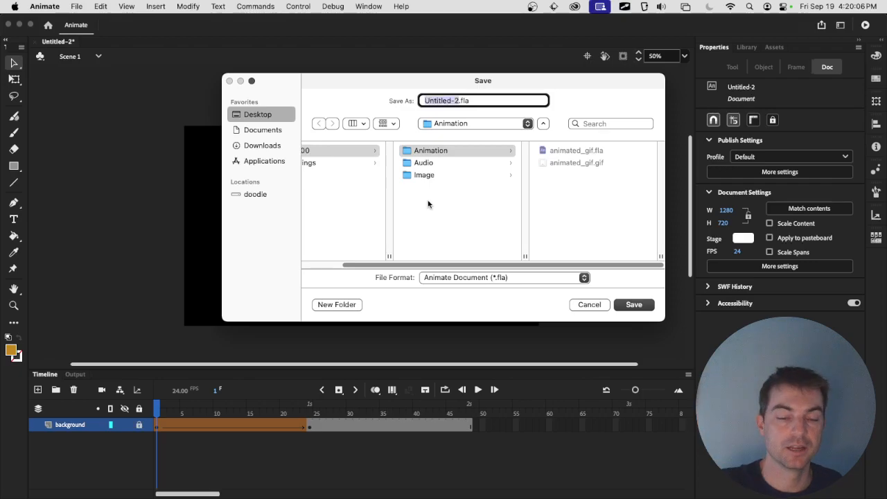
text(happiness)
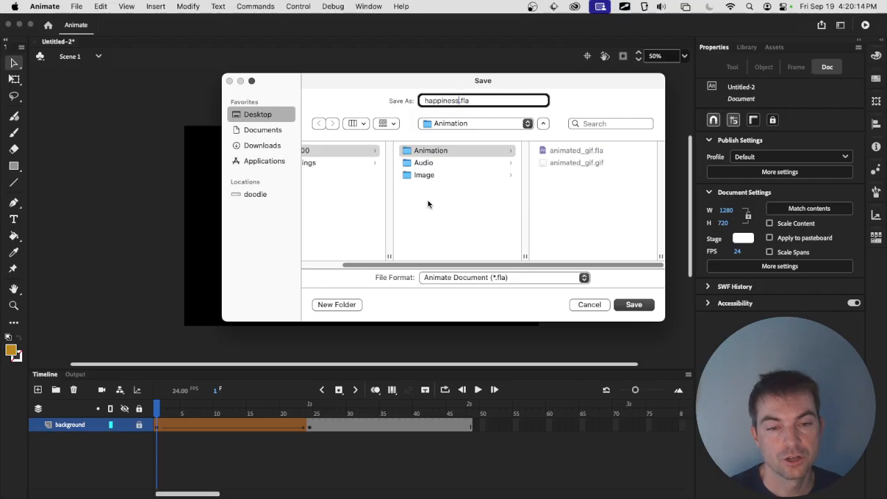
key(Return)
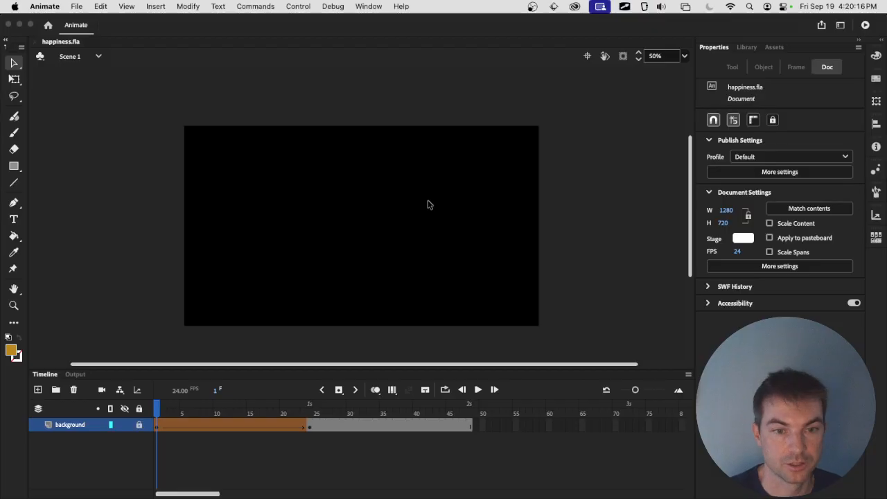
Step: Preview the background fade once, and add a new layer named text above the background layer
key(Return)
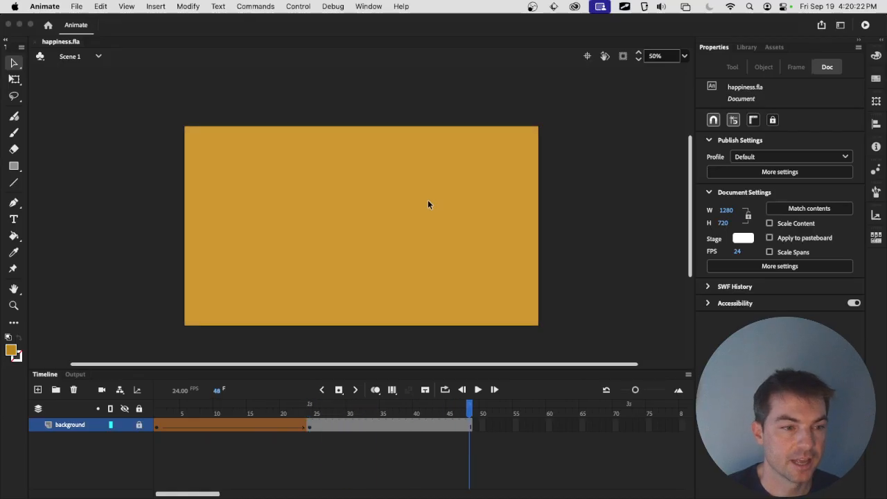
drag(469, 407, 154, 402)
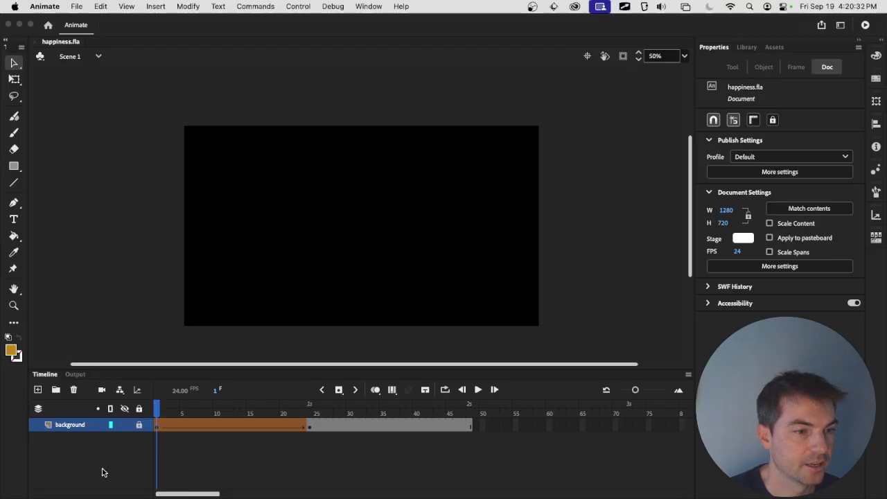
click(38, 390)
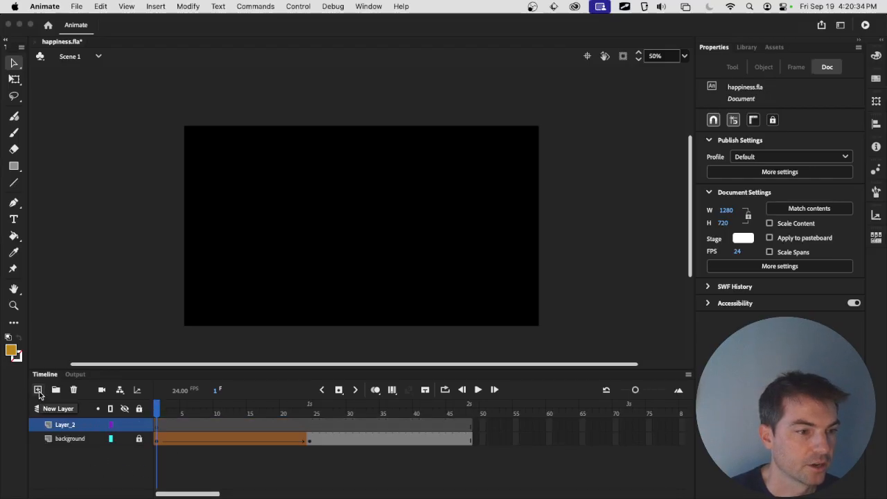
click(64, 426)
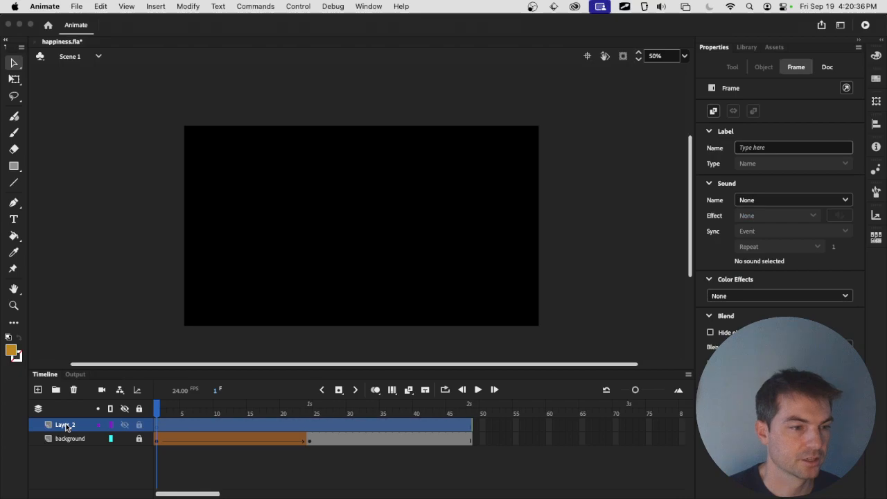
double_click(66, 425)
text(te)
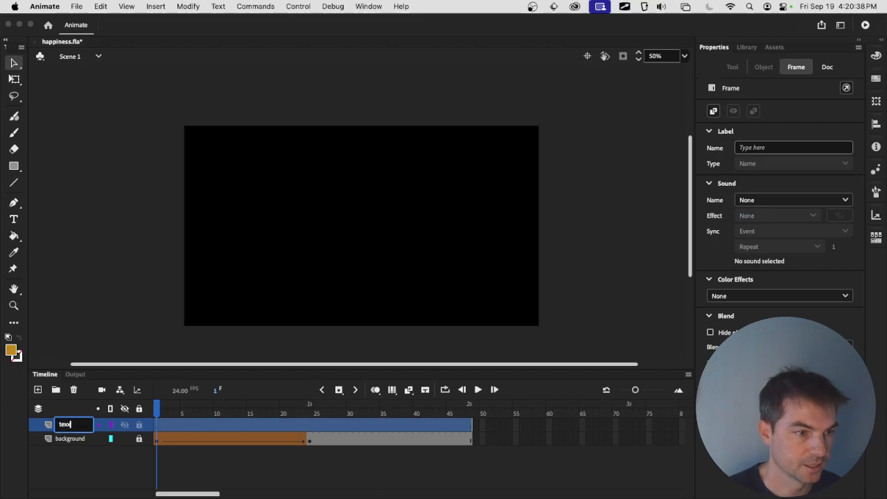
text(xt)
key(Return)
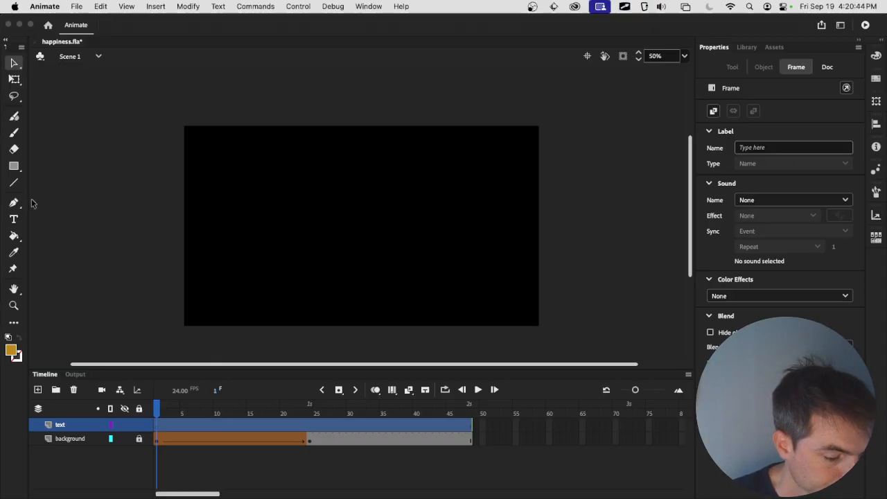
Step: At frame 24 on the text layer, place a static text box about 684 px wide near the stage's upper edge reading "happiness"
click(14, 219)
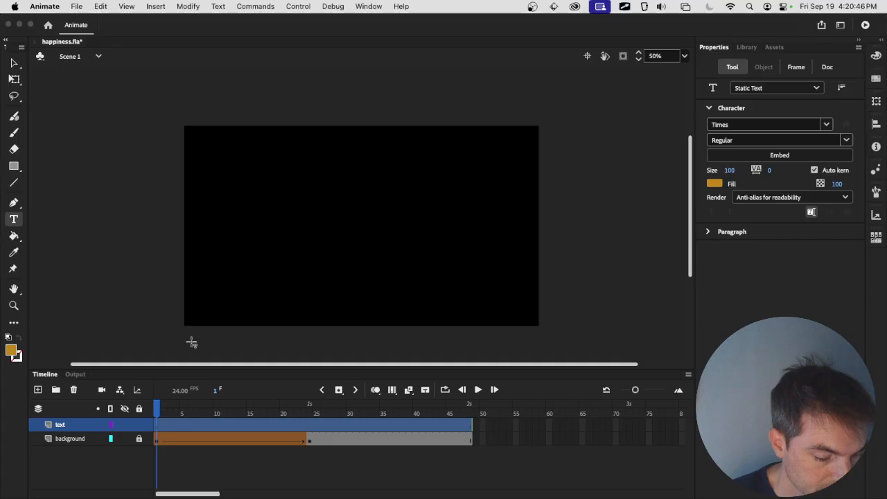
drag(158, 416, 311, 408)
drag(264, 166, 452, 222)
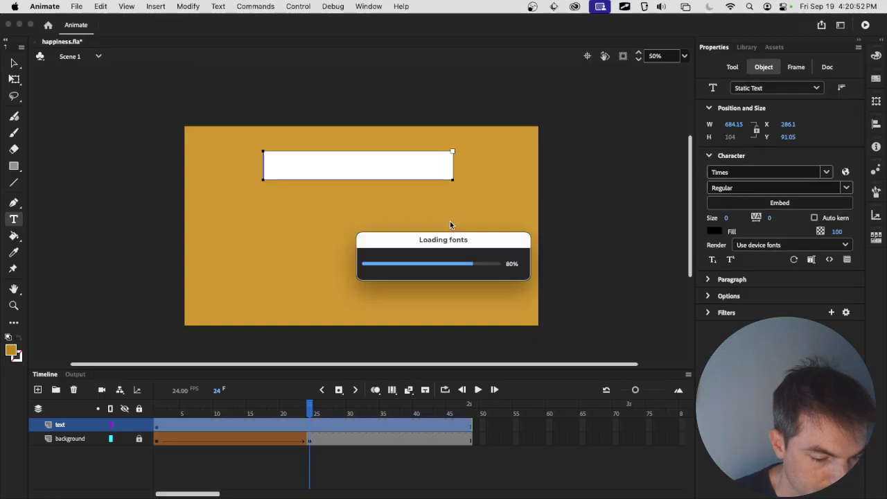
text(happiness)
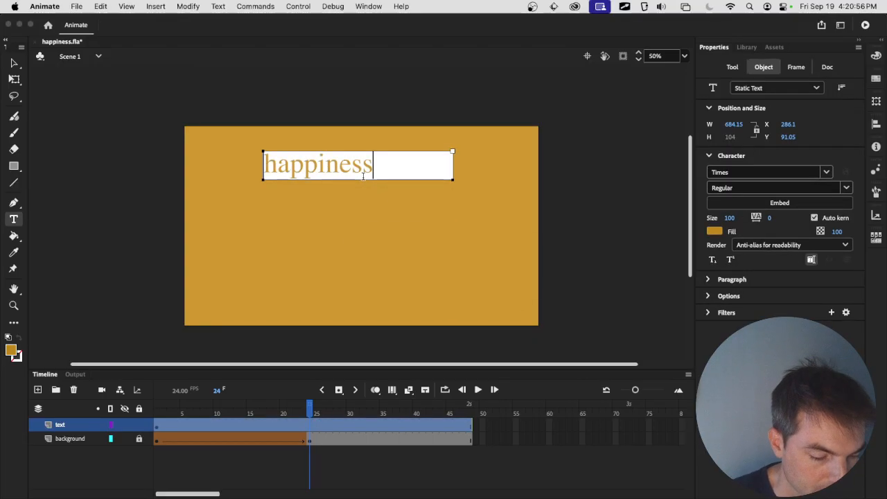
Step: Try the Trattatello and EmojiOne fonts on the whole word "happiness"
drag(375, 165, 236, 160)
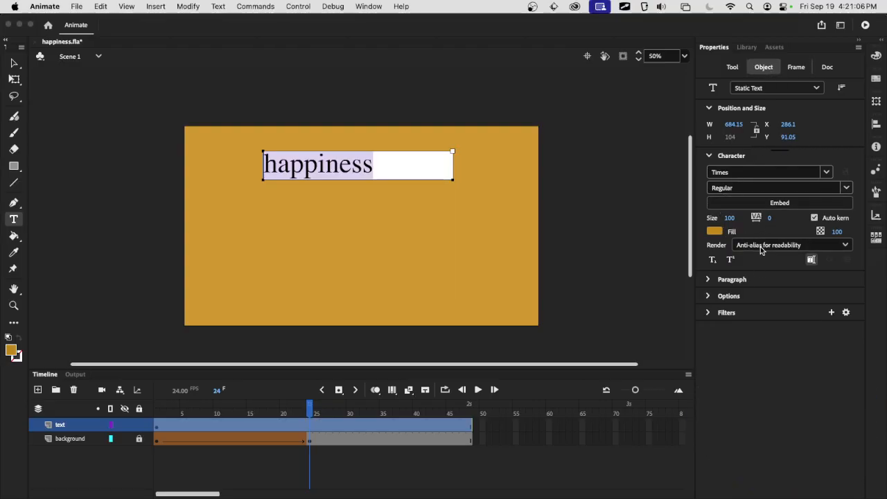
click(825, 174)
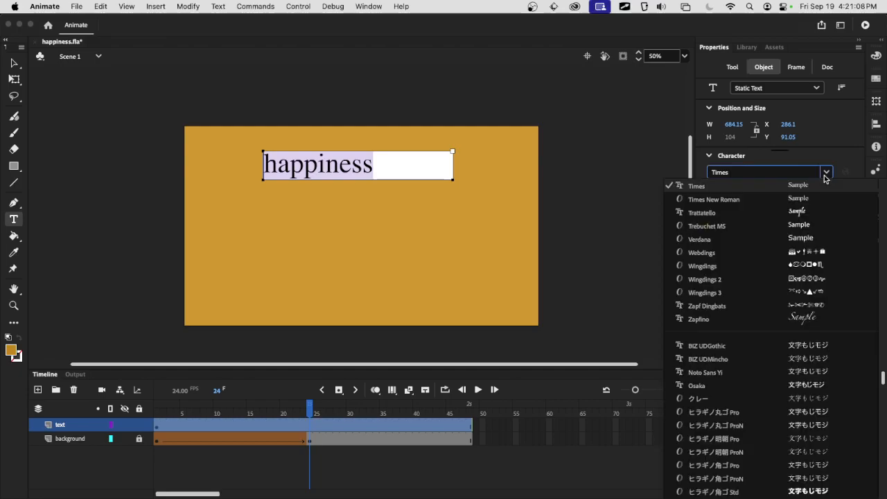
click(766, 212)
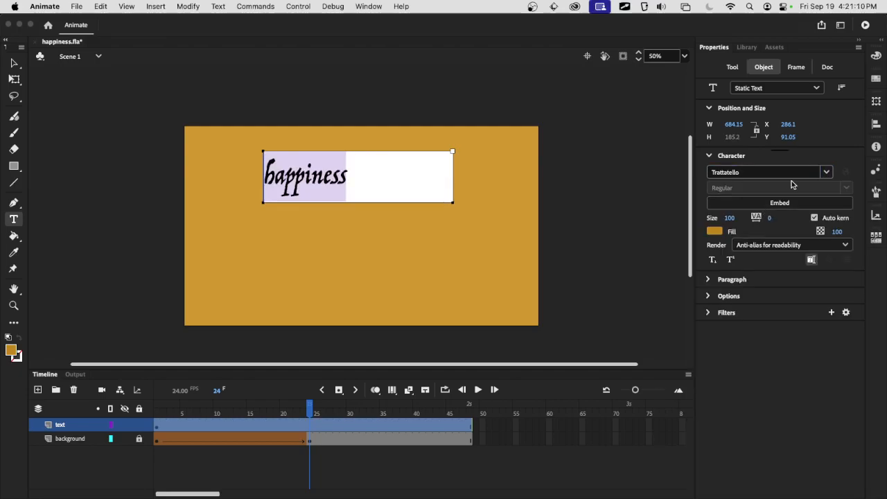
click(825, 173)
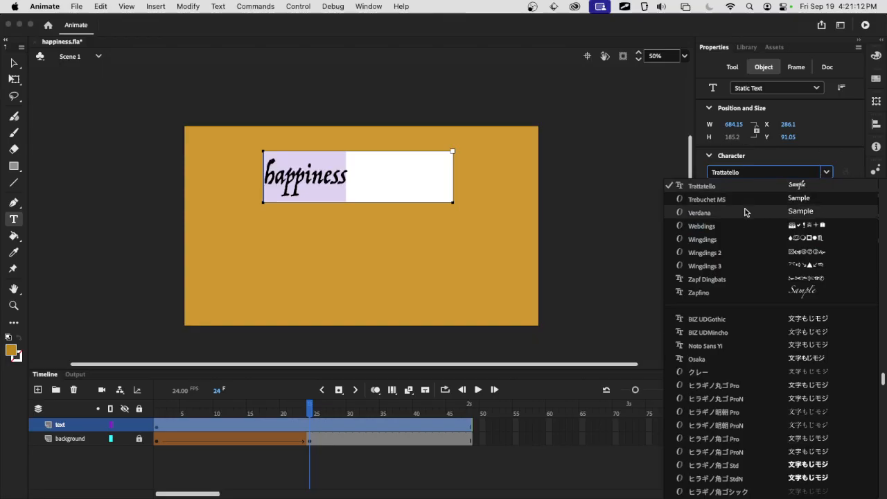
scroll(752, 271, down, 15)
scroll(755, 277, down, 20)
scroll(755, 277, down, 10)
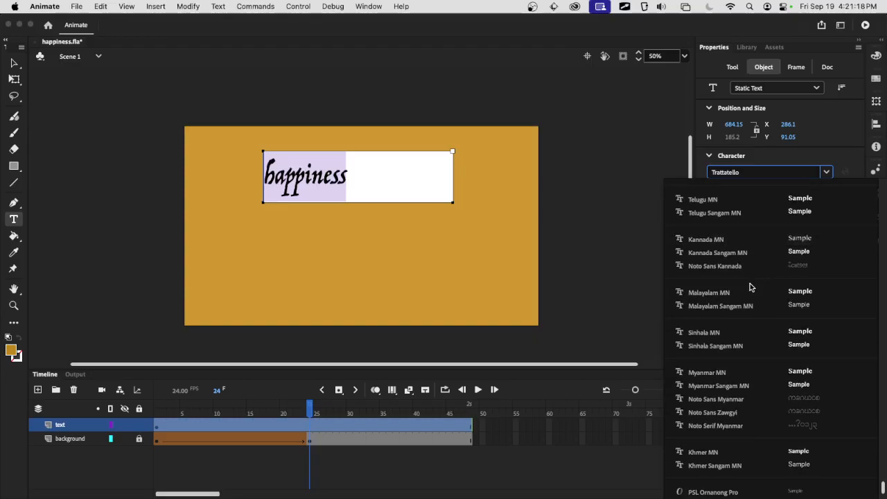
scroll(751, 286, down, 2)
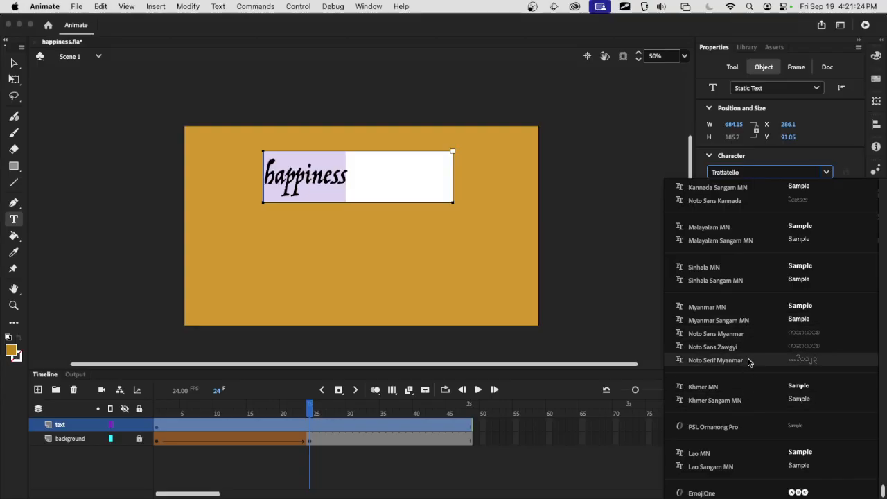
scroll(745, 444, up, 1)
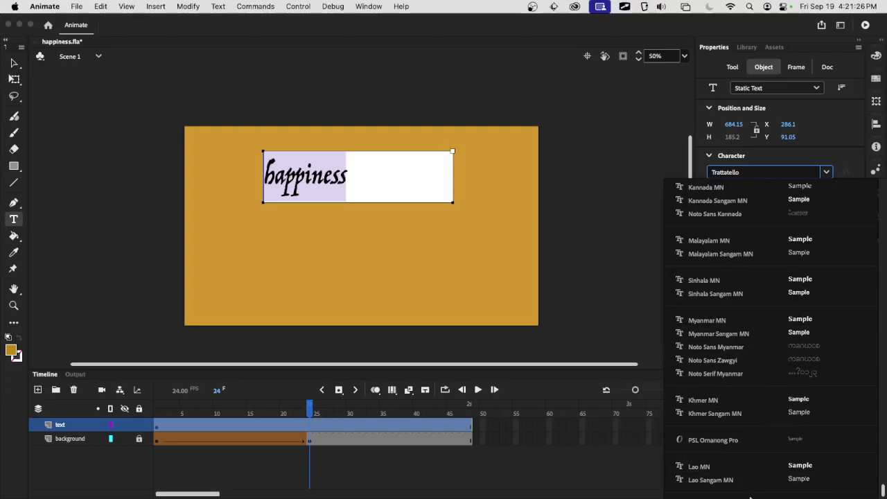
scroll(744, 459, down, 1)
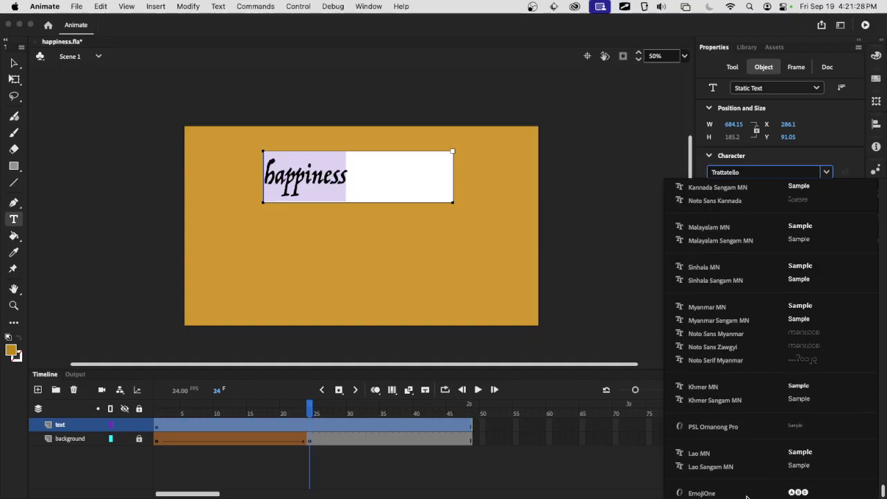
click(746, 494)
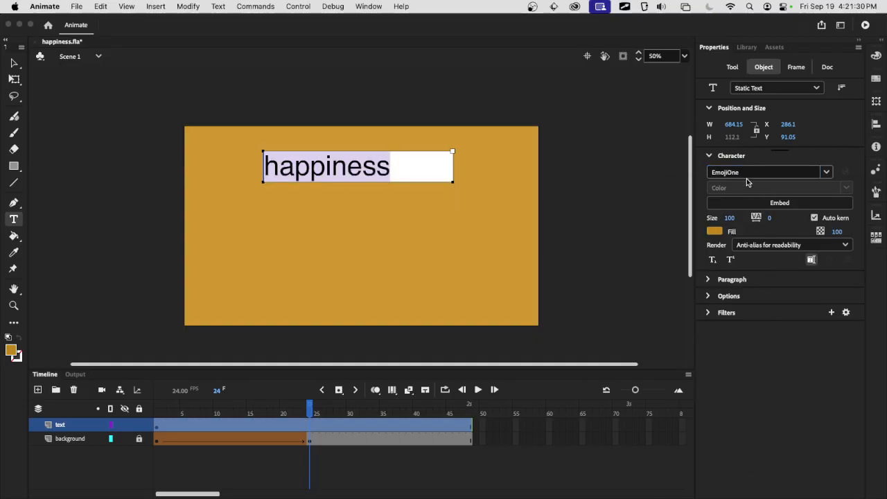
Step: Set the selected text's font to Courier and its size to 96
click(781, 170)
click(827, 171)
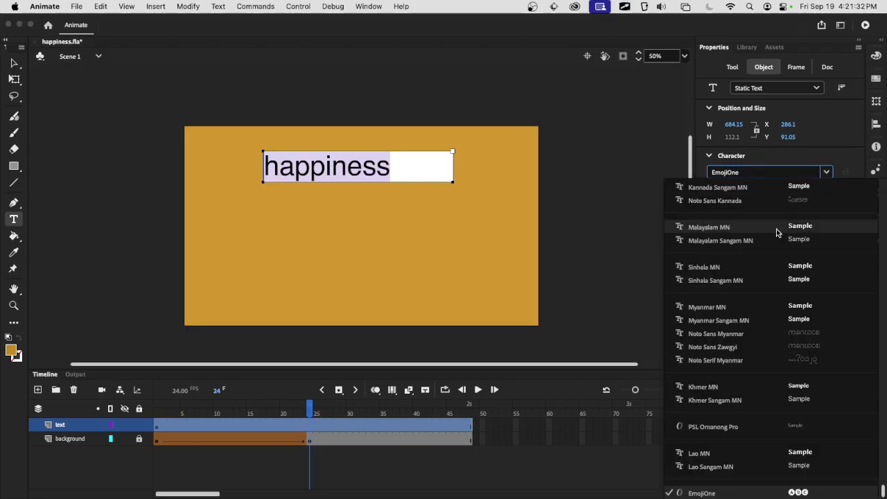
scroll(787, 225, up, 20)
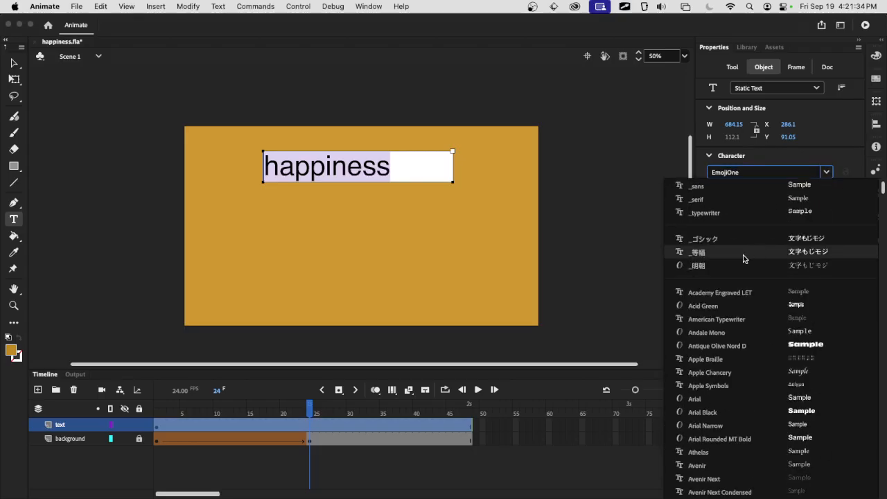
scroll(750, 256, down, 5)
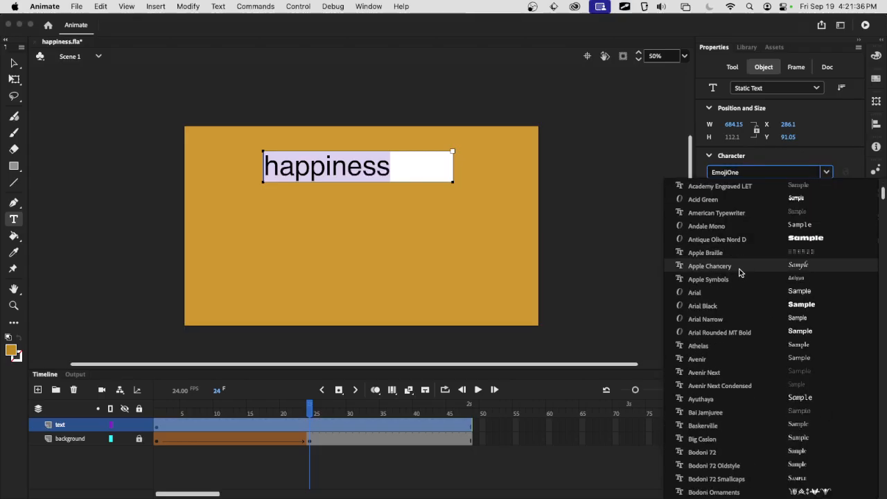
scroll(729, 303, down, 10)
scroll(731, 306, down, 5)
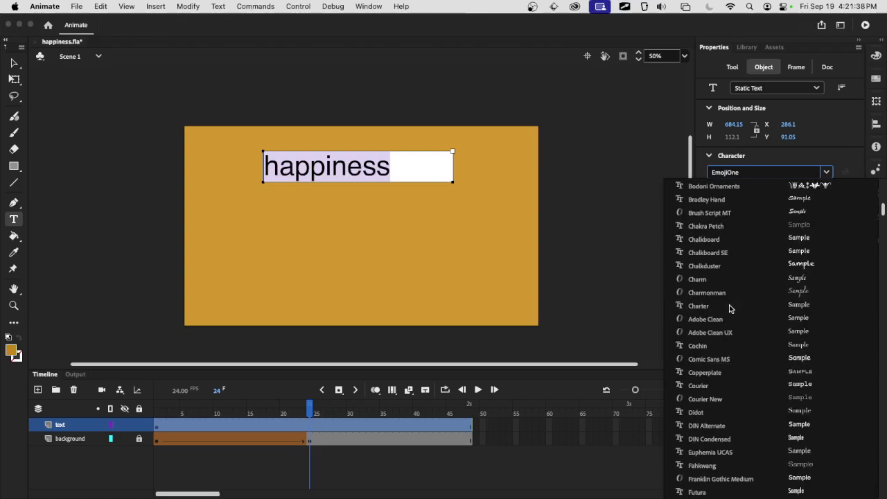
click(731, 331)
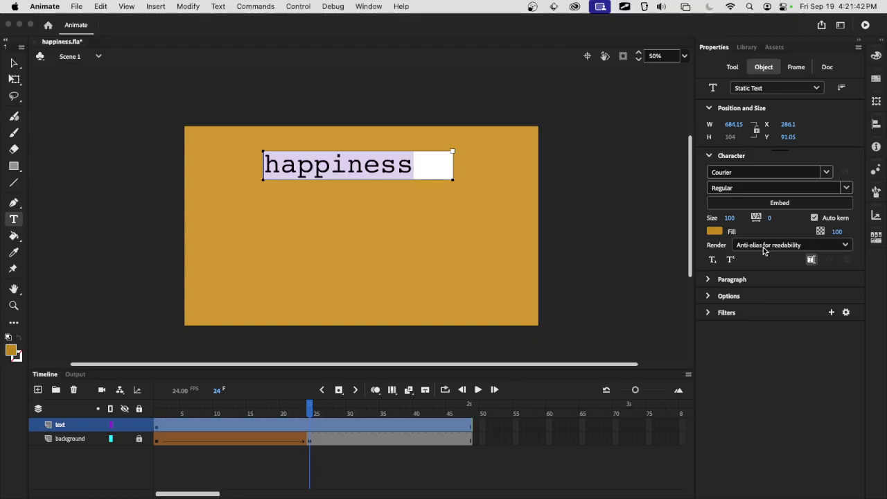
drag(729, 218, 788, 218)
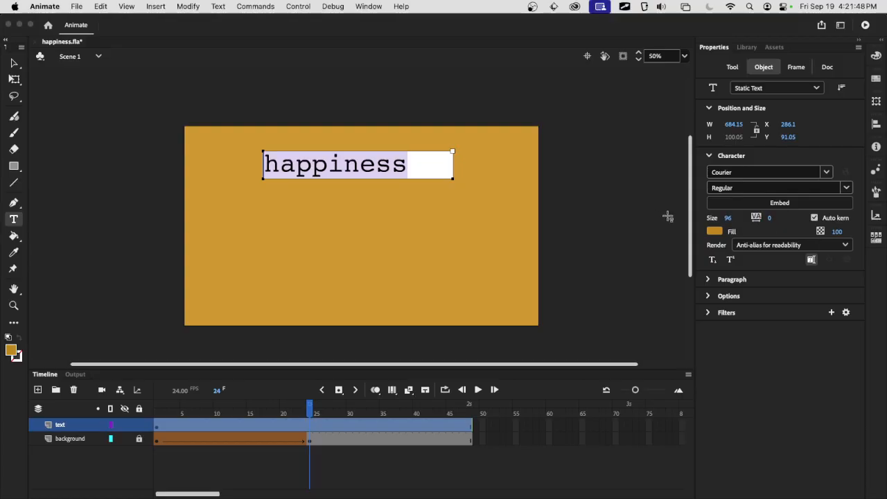
Step: Try a size of 200 on the text, dismiss the custom anti-aliasing settings, and return the size to 96
click(730, 218)
text(200)
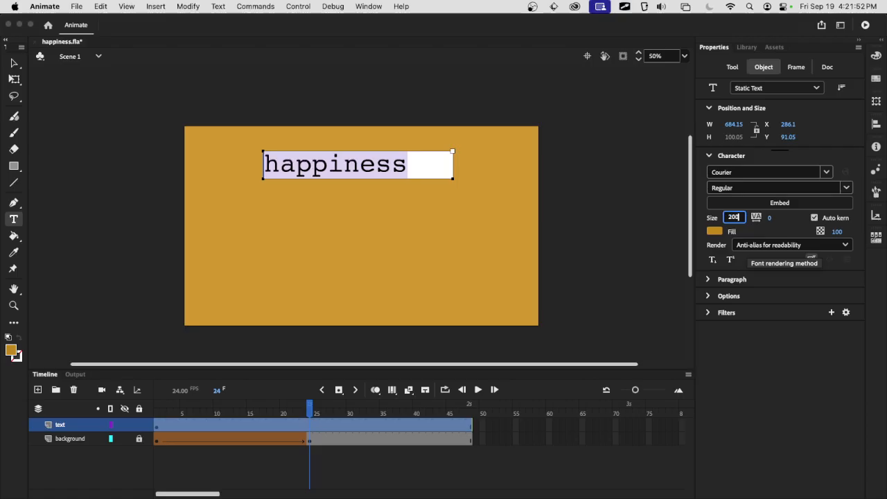
key(Return)
click(762, 257)
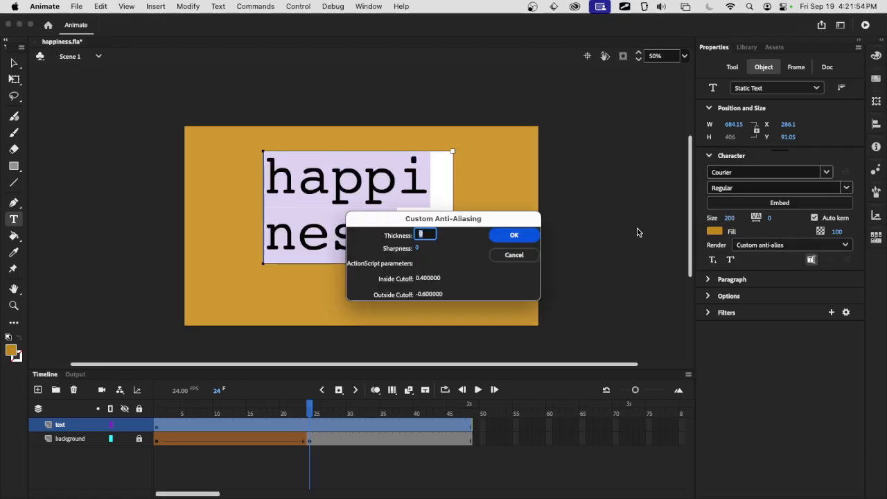
click(514, 255)
drag(721, 217, 729, 217)
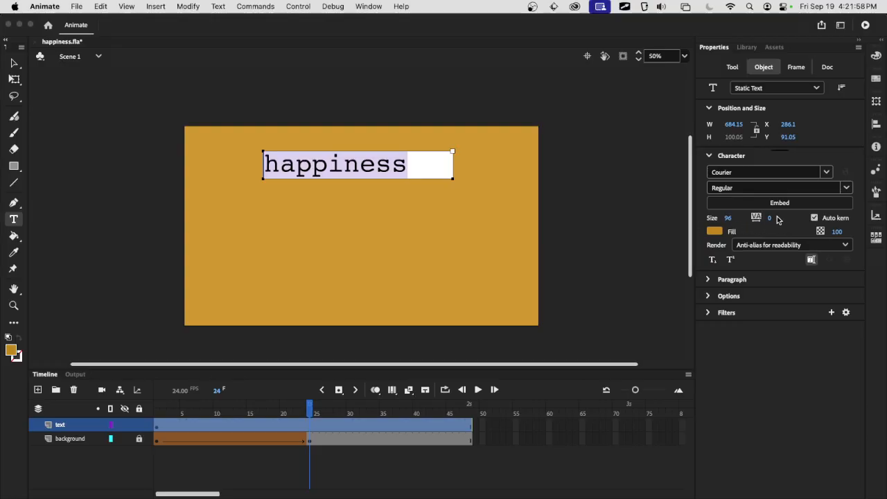
Step: Widen the text box across the stage to about 1274 px and set the letter spacing to 51
mouse_move(770, 217)
mouse_down()
mouse_move(809, 218)
mouse_move(778, 217)
mouse_up()
drag(453, 178, 539, 186)
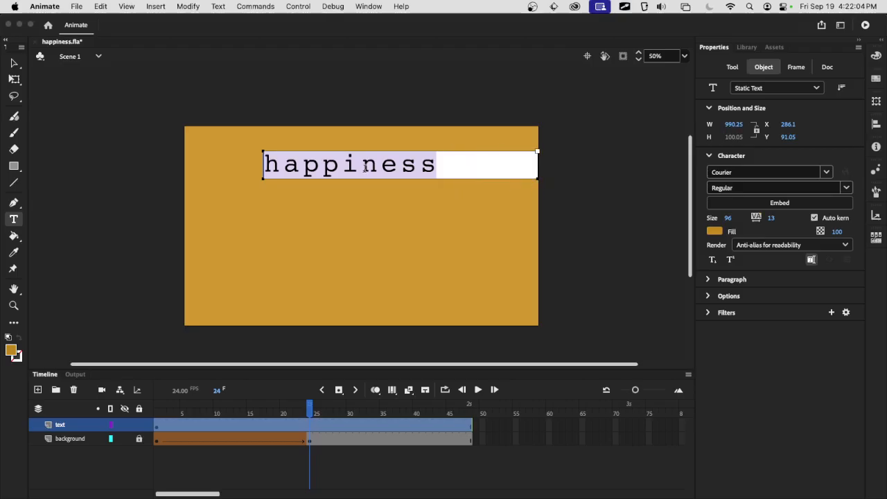
drag(263, 179, 184, 177)
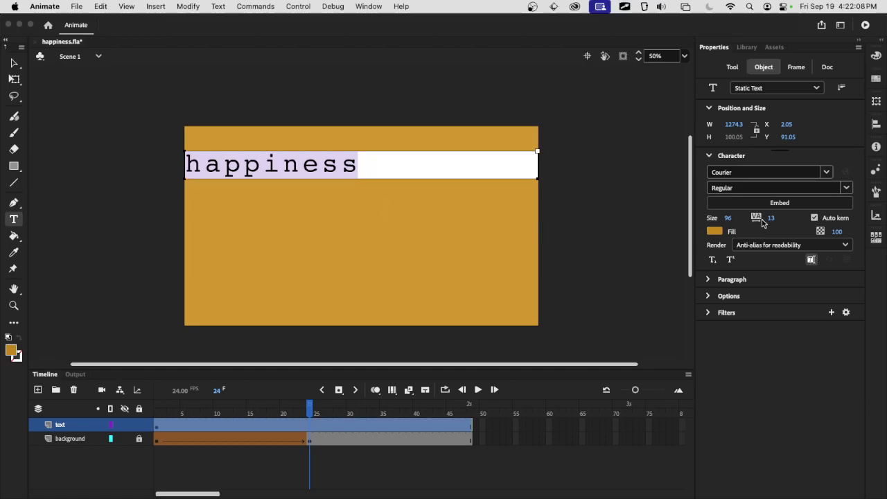
drag(770, 221, 794, 222)
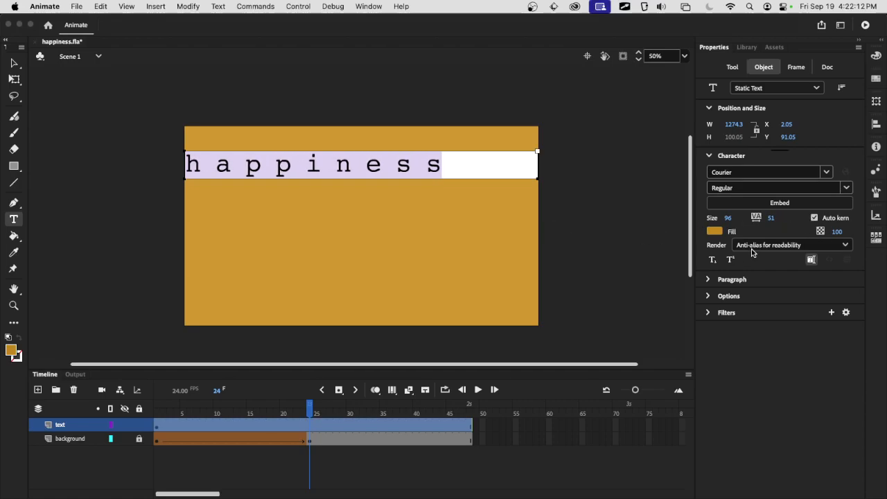
Step: Center the text within its box and change its fill color to black
click(730, 278)
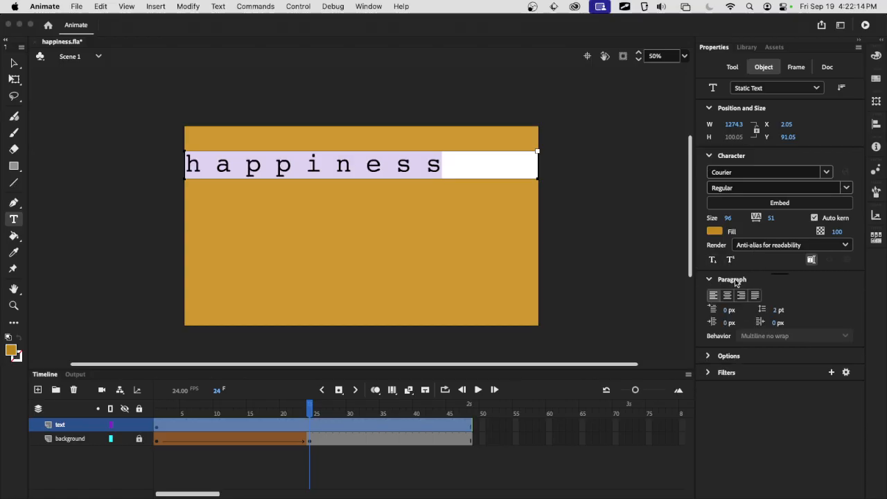
click(727, 297)
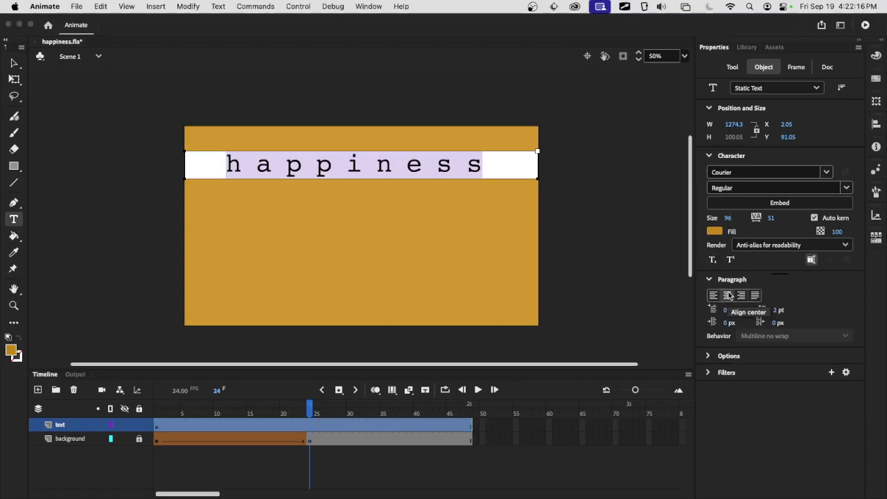
click(733, 283)
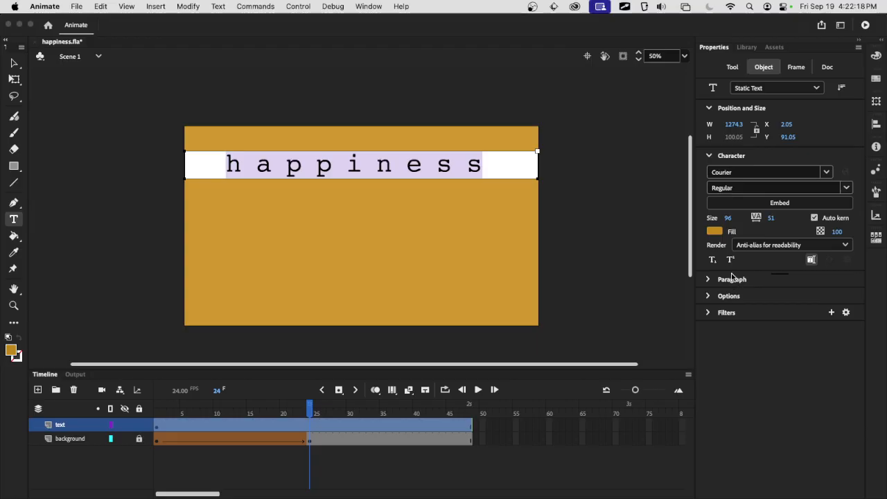
click(713, 230)
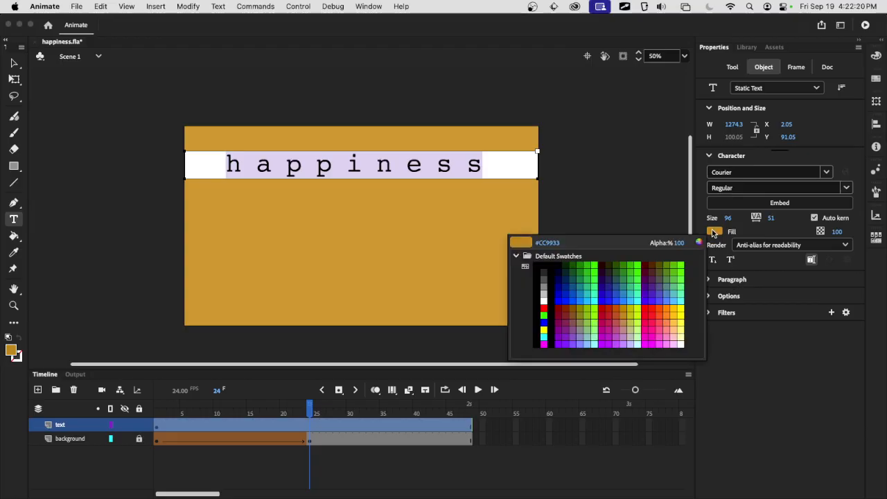
click(554, 270)
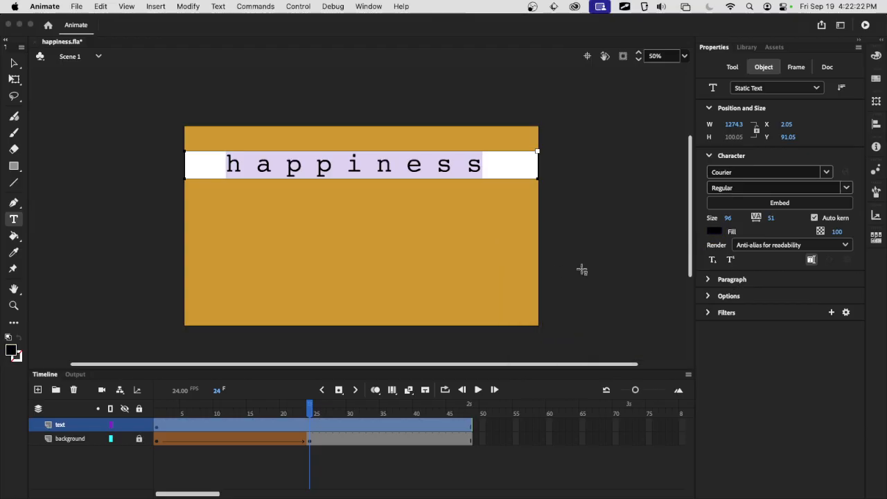
click(708, 280)
click(708, 280)
click(708, 156)
Step: Preview the animation from frame 1, shifting the text slightly to the right to X about 46
drag(313, 409, 157, 408)
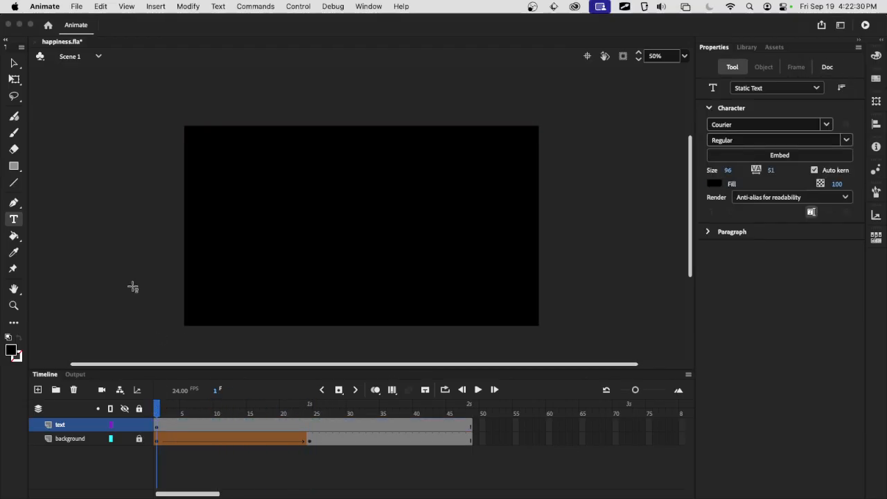
key(v)
key(Return)
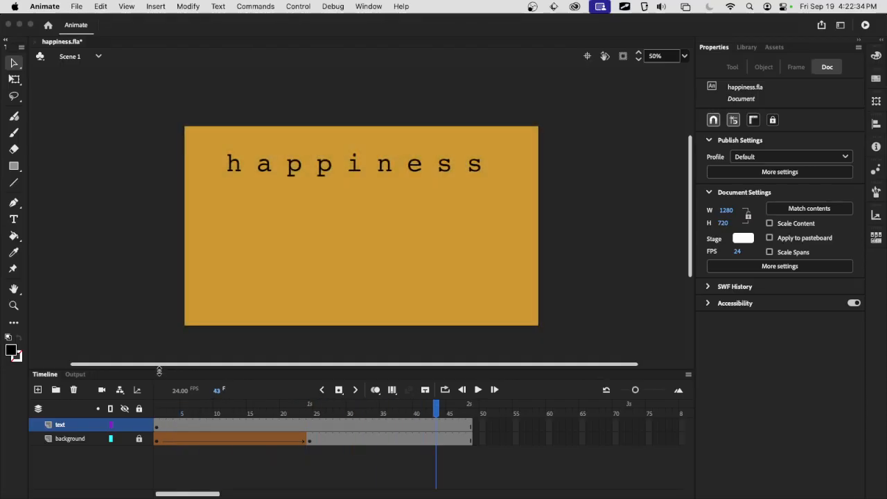
drag(323, 177, 335, 177)
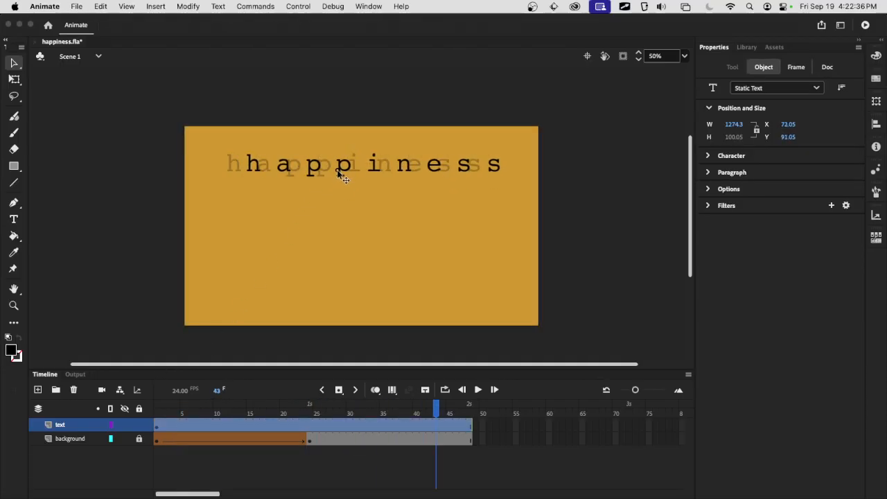
drag(430, 413, 153, 395)
key(Return)
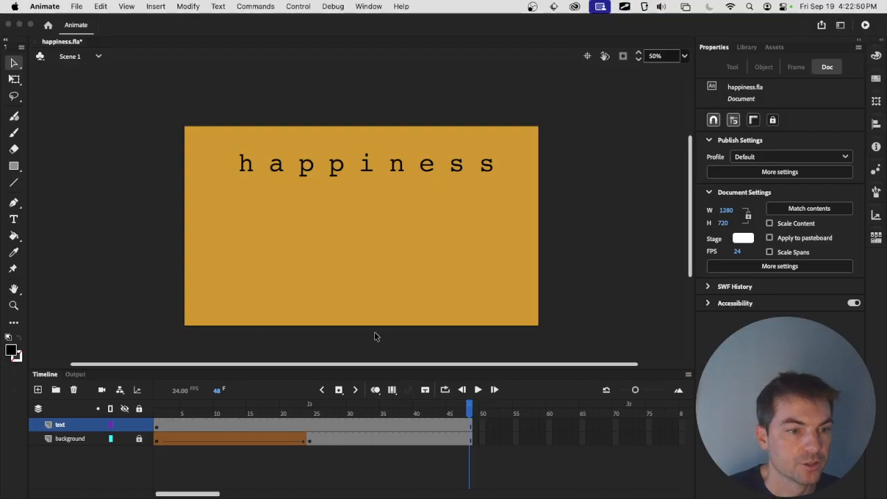
Step: Insert a keyframe at frame 24 on the text layer and scrub through the frames after it
drag(469, 407, 306, 419)
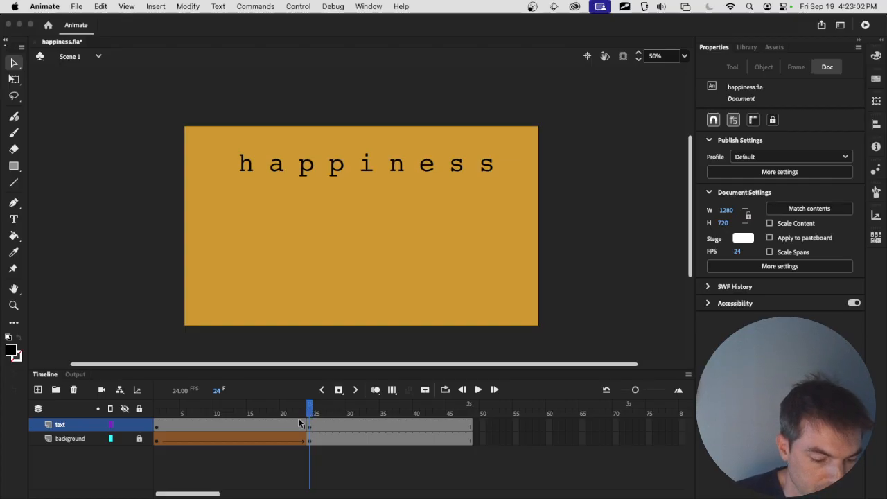
drag(307, 413, 485, 411)
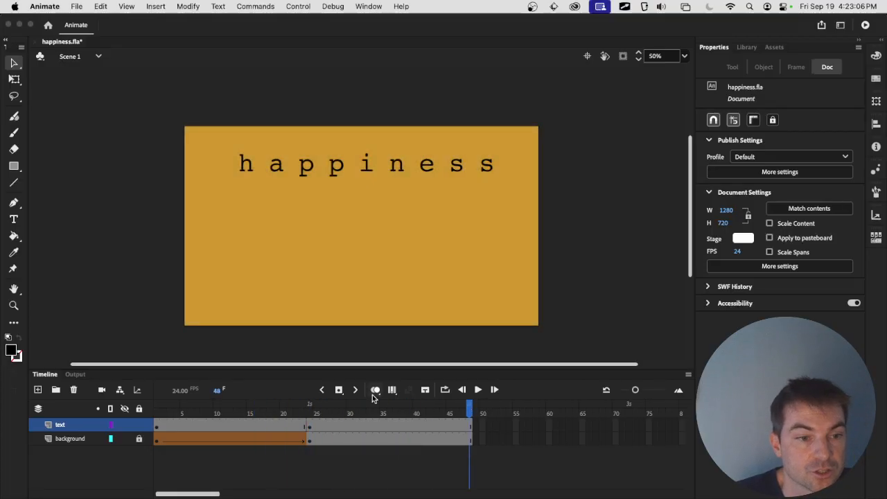
drag(326, 413, 352, 415)
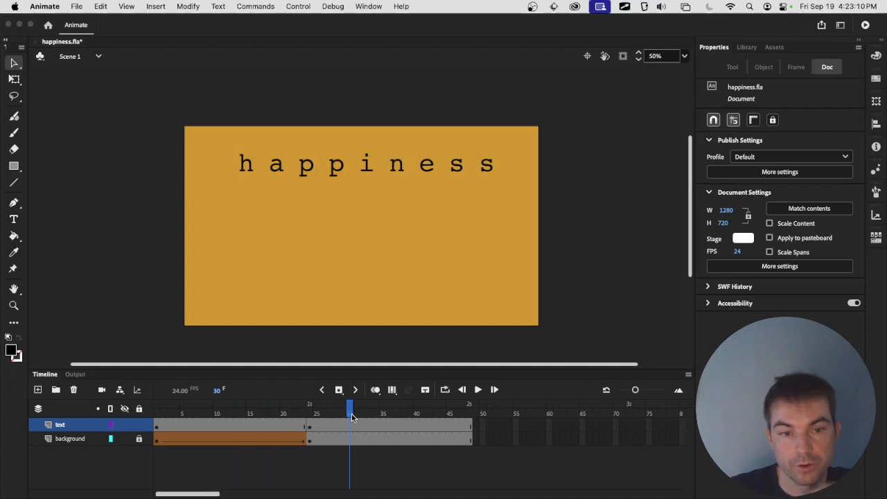
Step: Insert a keyframe at frame 48 on the text layer and move its text straight down below the stage, to Y about 722
drag(351, 416, 469, 409)
click(468, 424)
click(339, 390)
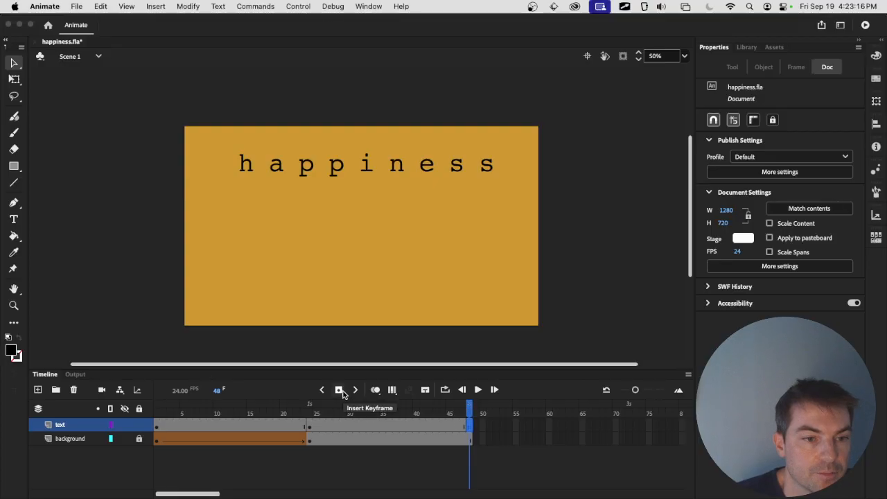
drag(365, 179, 360, 349)
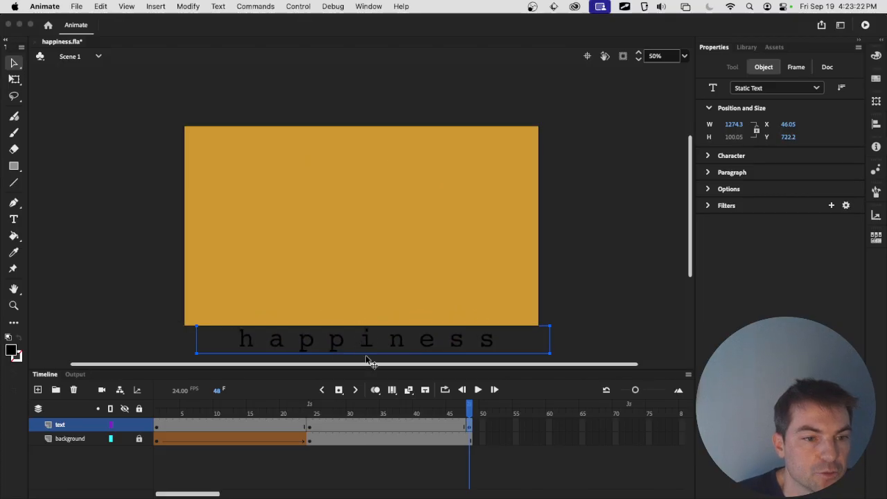
Step: Create a classic tween on the text layer between frames 24 and 48, converting the text to a symbol, and play it back
click(405, 424)
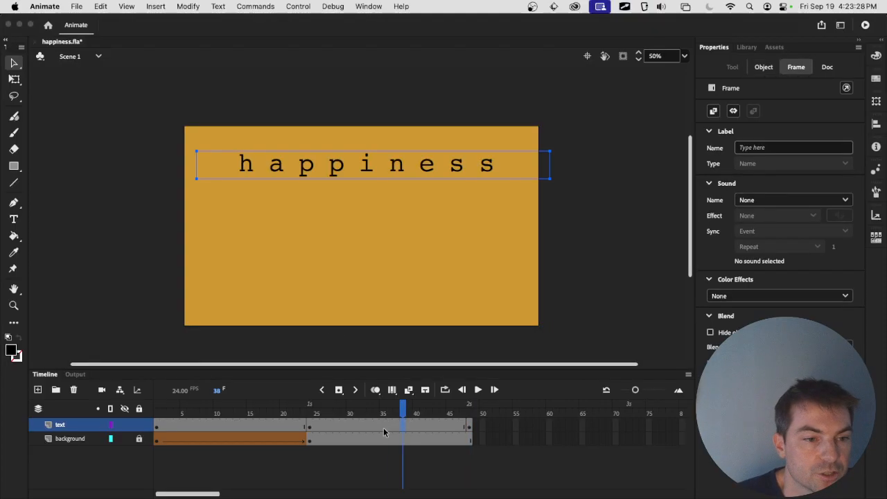
right_click(383, 428)
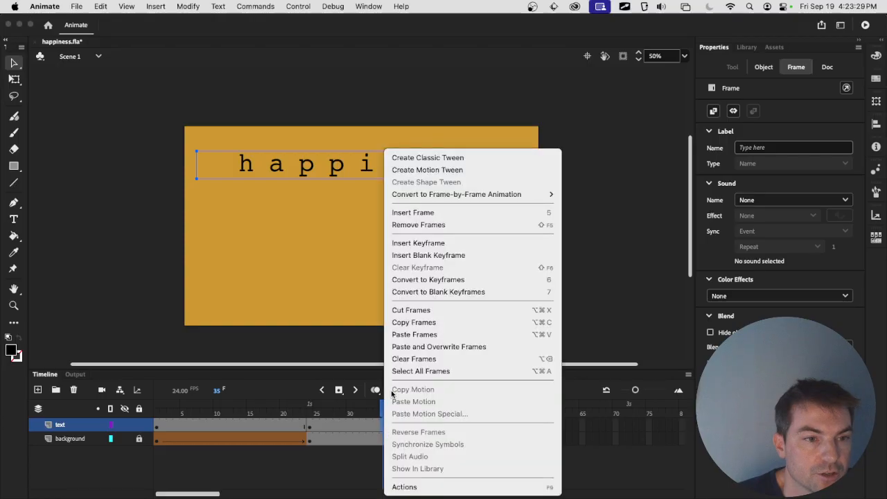
click(443, 159)
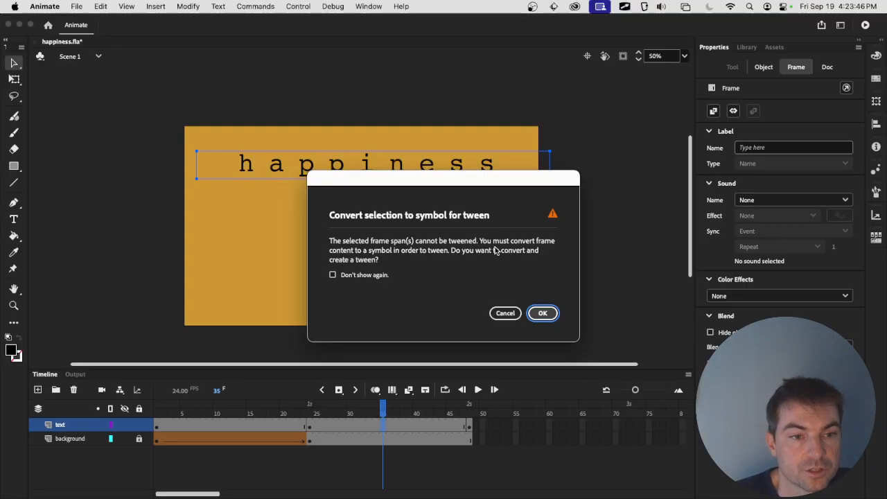
click(540, 316)
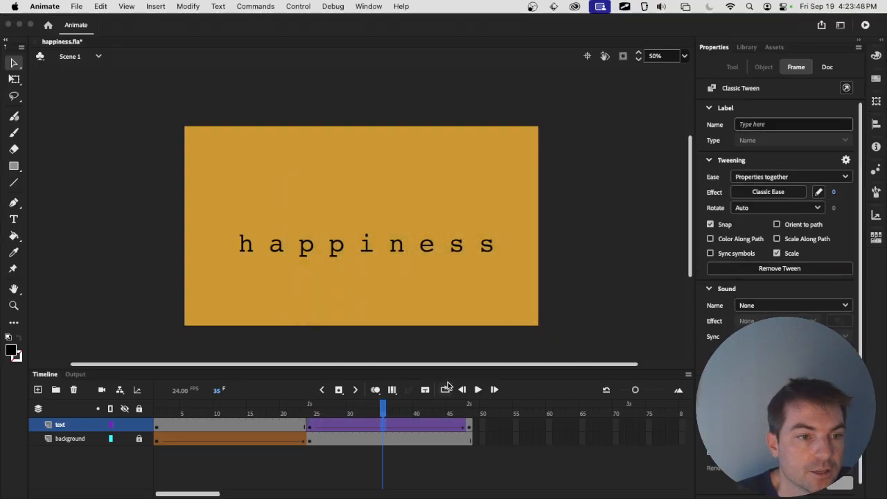
drag(383, 409, 302, 414)
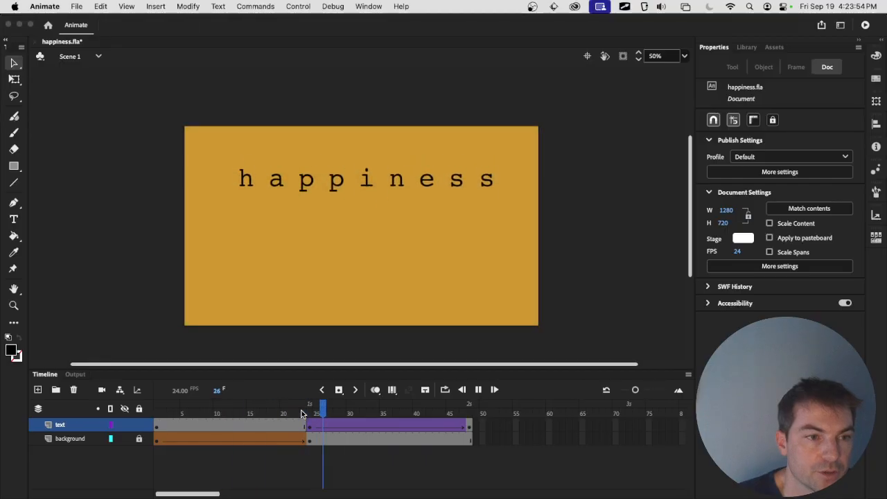
key(Return)
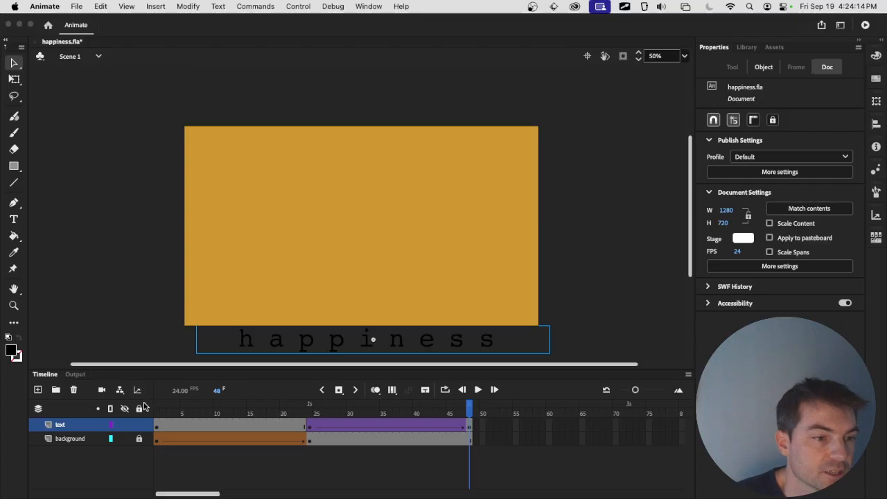
Step: Lock the text layer, return to frame 1 and add a new layer named ball
click(139, 425)
drag(233, 409, 158, 407)
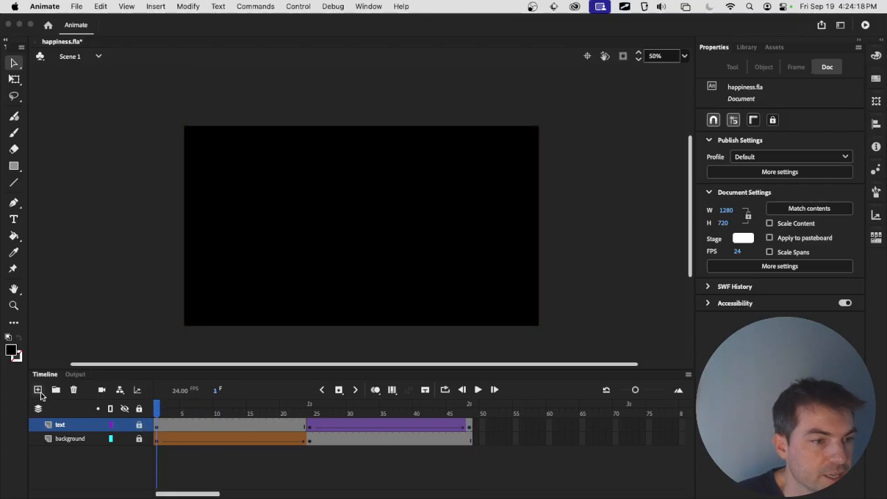
click(38, 389)
double_click(66, 425)
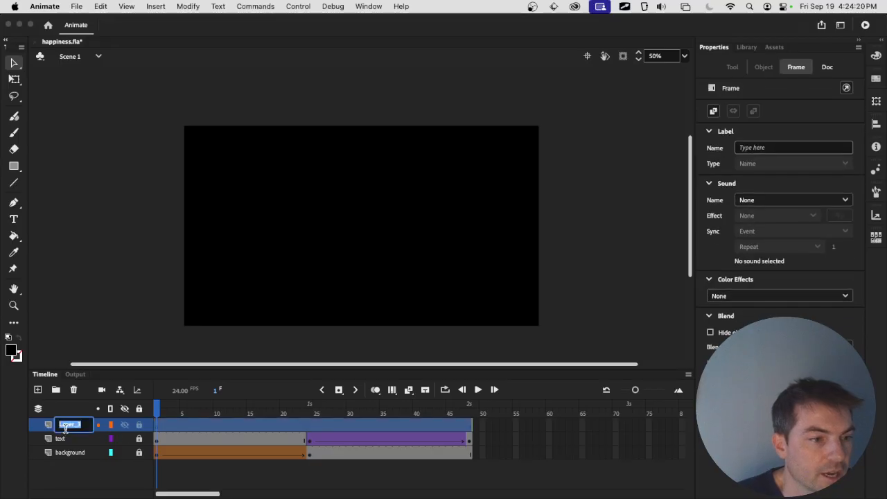
text(ball)
key(Return)
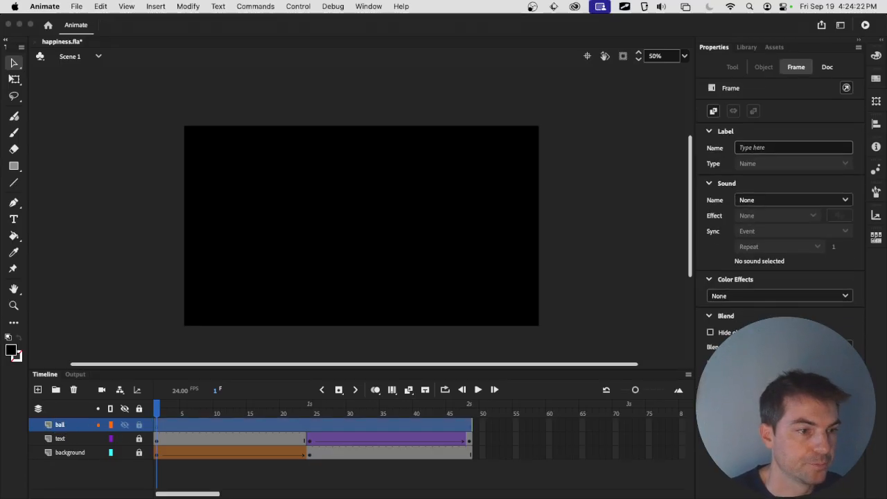
Step: Draw a light blue circle about 268 px across with the Oval tool, just outside the stage's lower left side
click(9, 167)
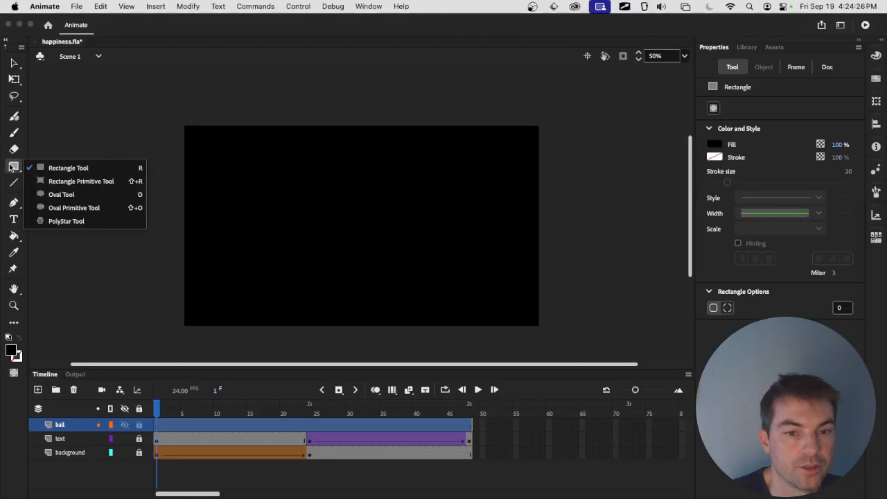
click(56, 195)
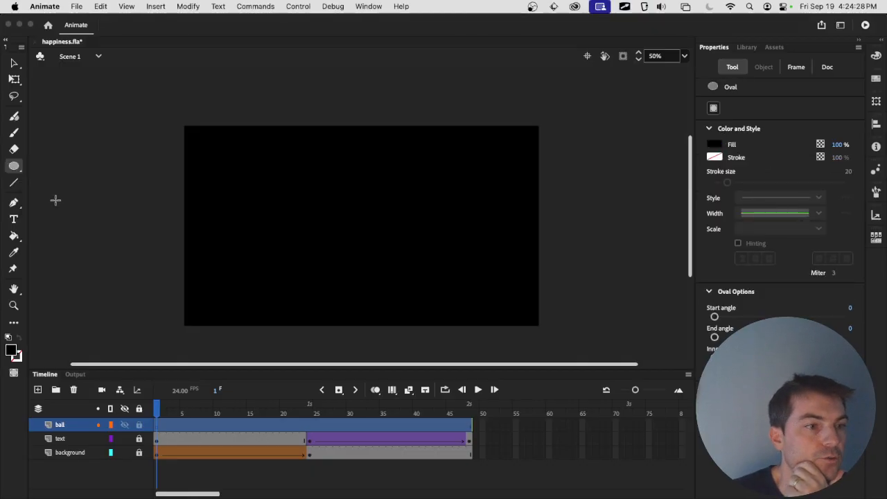
click(714, 144)
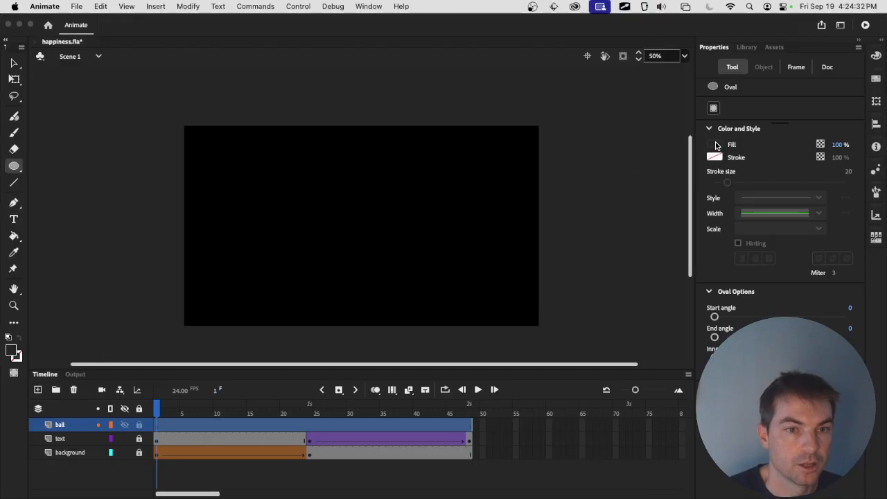
click(716, 145)
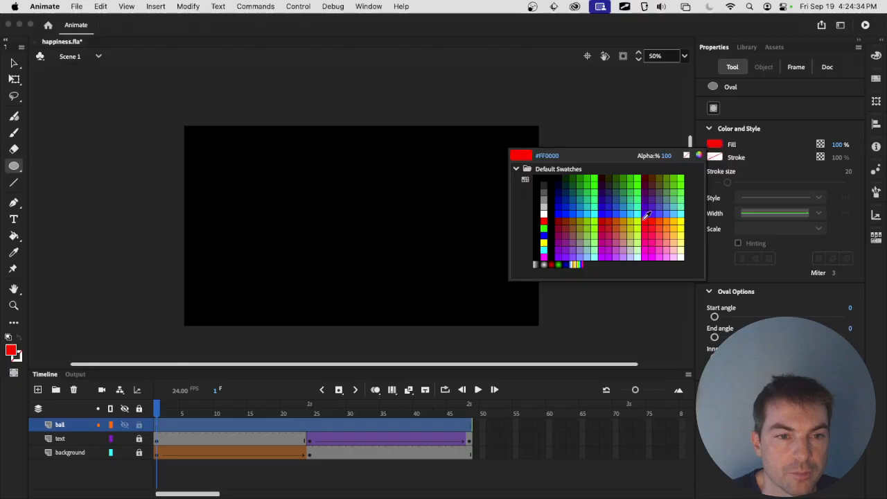
click(679, 208)
drag(106, 247, 170, 323)
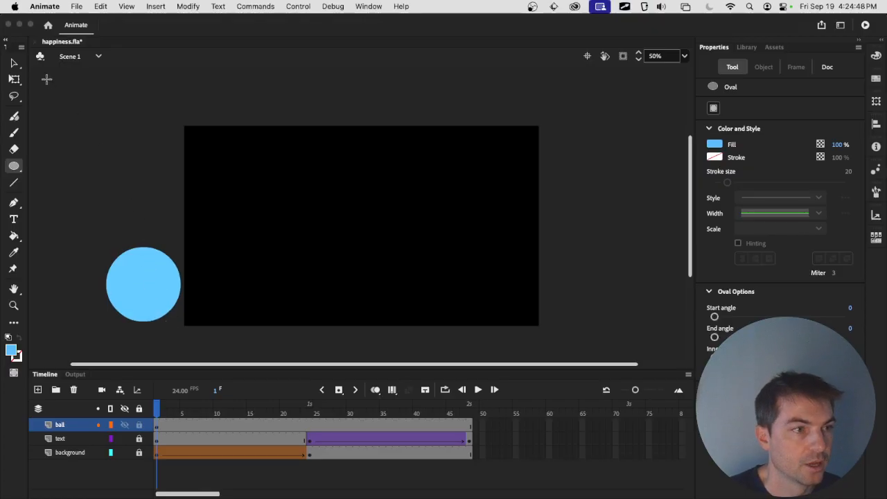
Step: Create a motion tween on the ball layer, converting the circle to a symbol
click(14, 63)
click(148, 264)
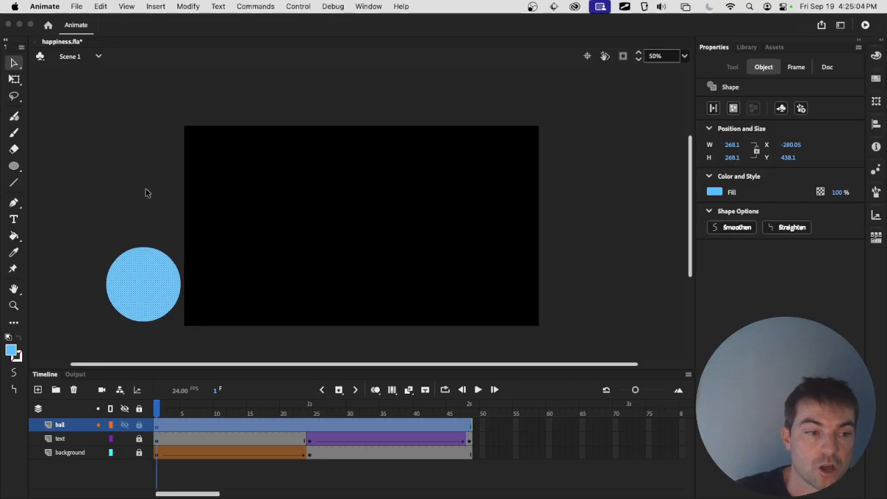
right_click(353, 423)
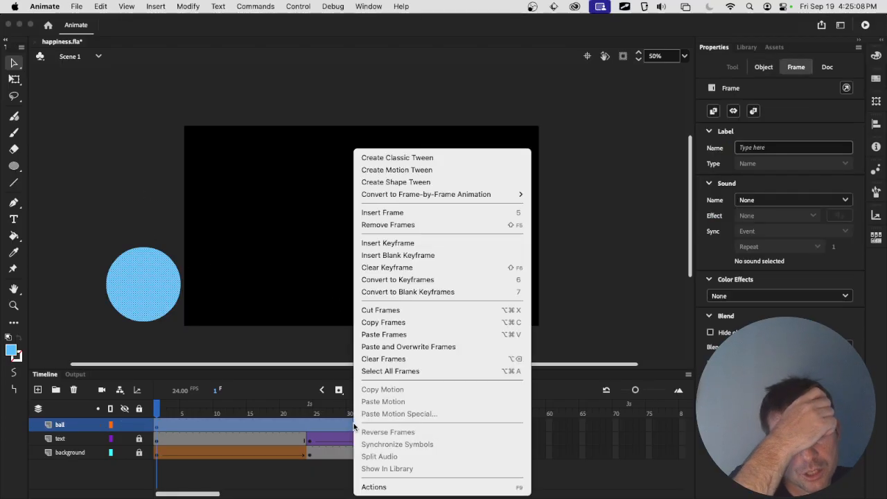
click(430, 169)
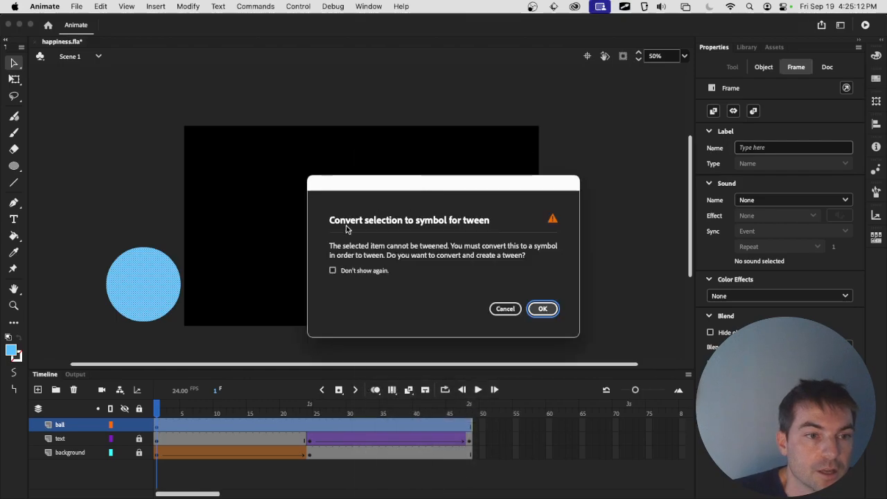
click(542, 309)
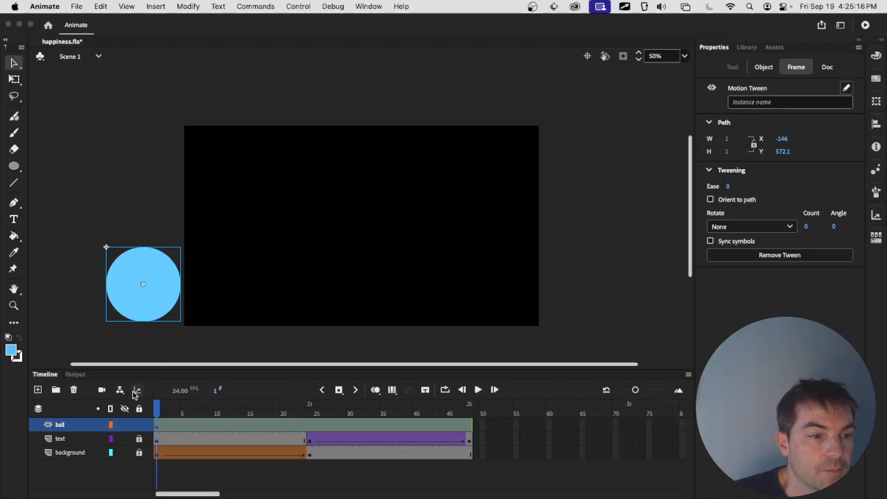
Step: At frame 48, move the ball straight across to just outside the stage's right side, at X about 1288
drag(157, 418, 468, 427)
drag(148, 293, 589, 302)
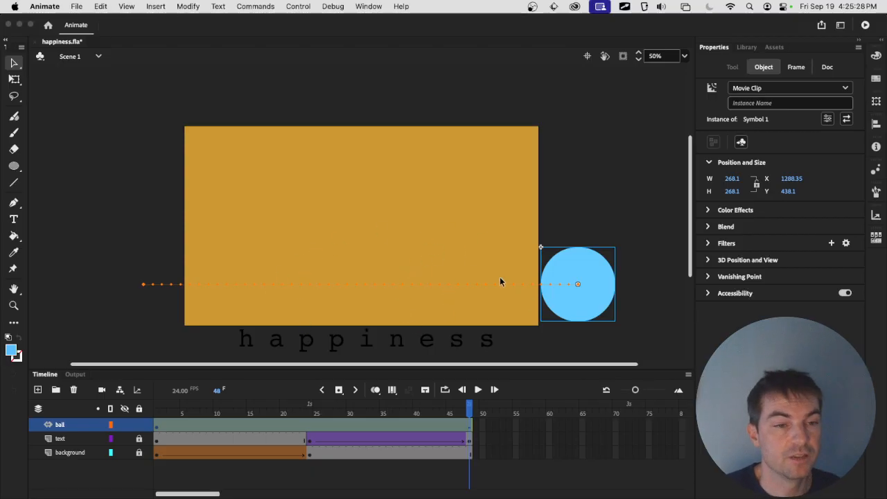
Step: Inspect both ends of the ball's motion path and play the animation from frame 1
key(super+1)
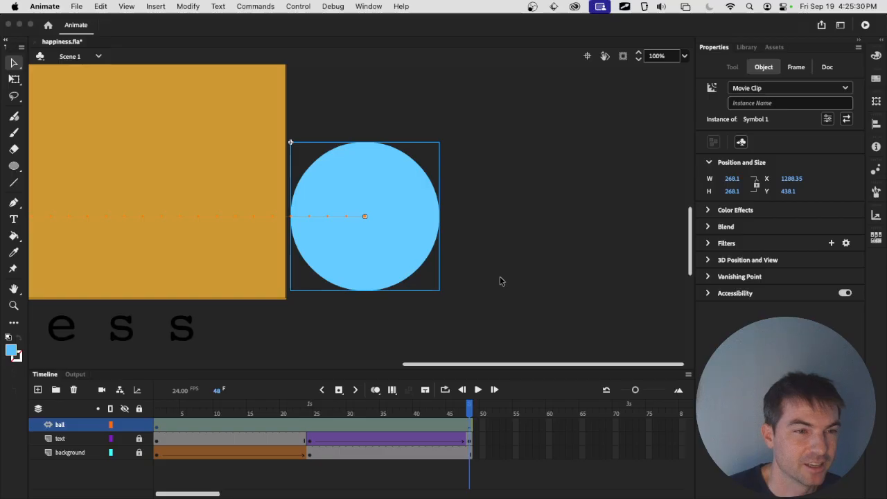
drag(84, 242, 594, 250)
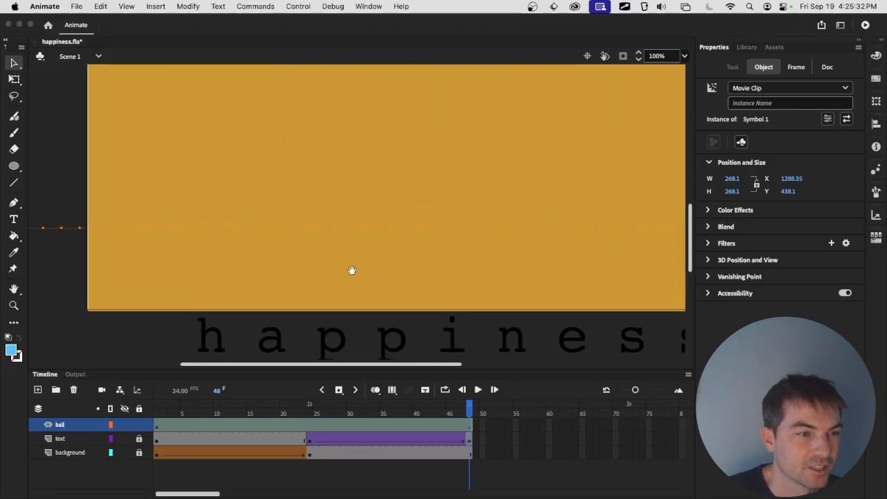
drag(352, 270, 370, 263)
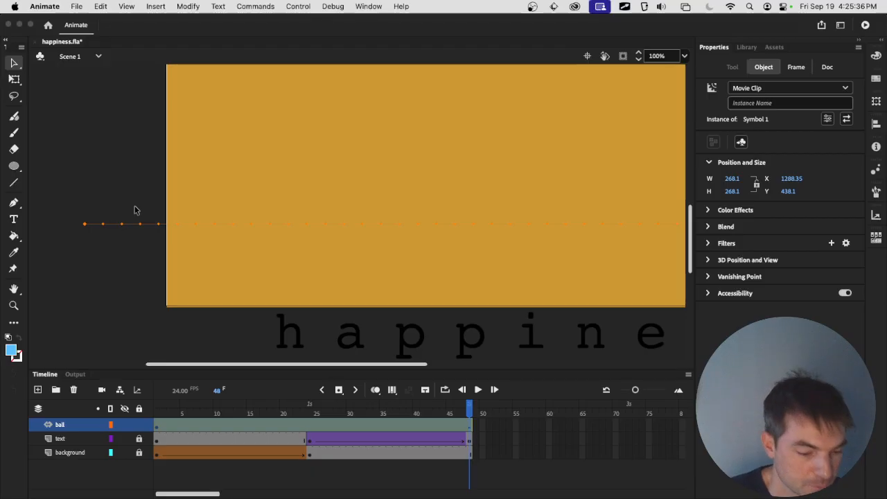
key(super+equal)
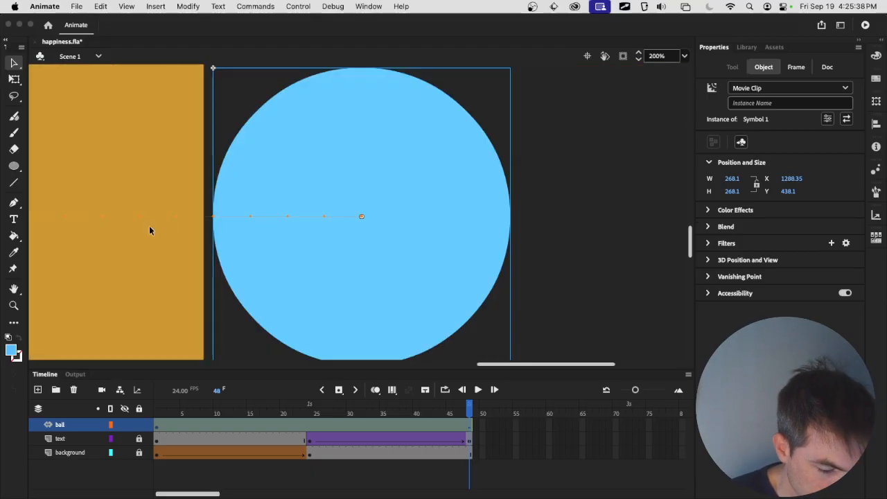
key(super+minus)
key(super+minus)
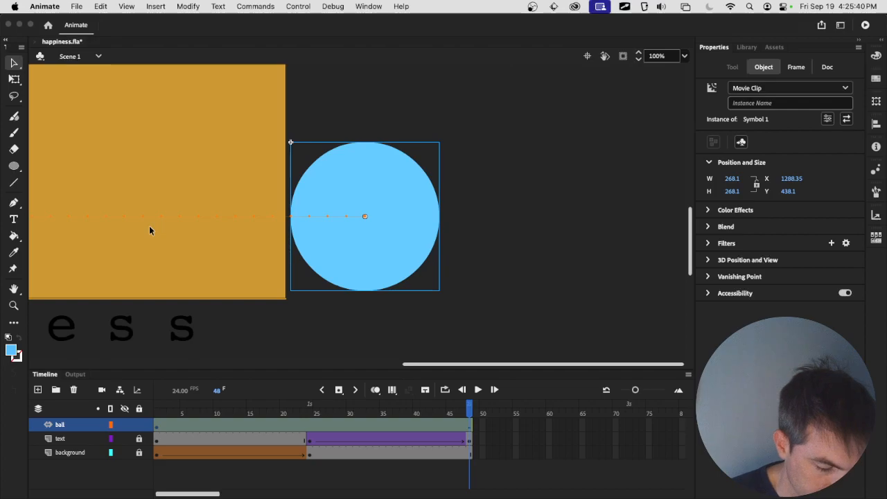
drag(216, 185, 238, 221)
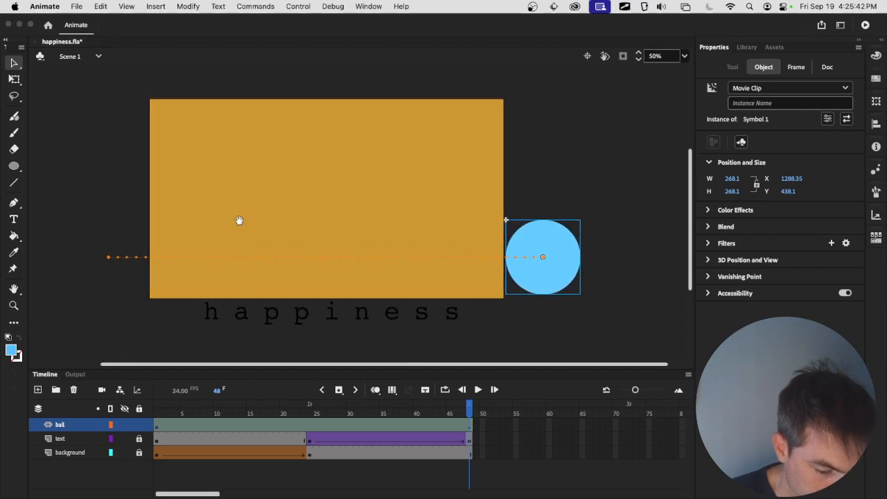
drag(419, 407, 165, 409)
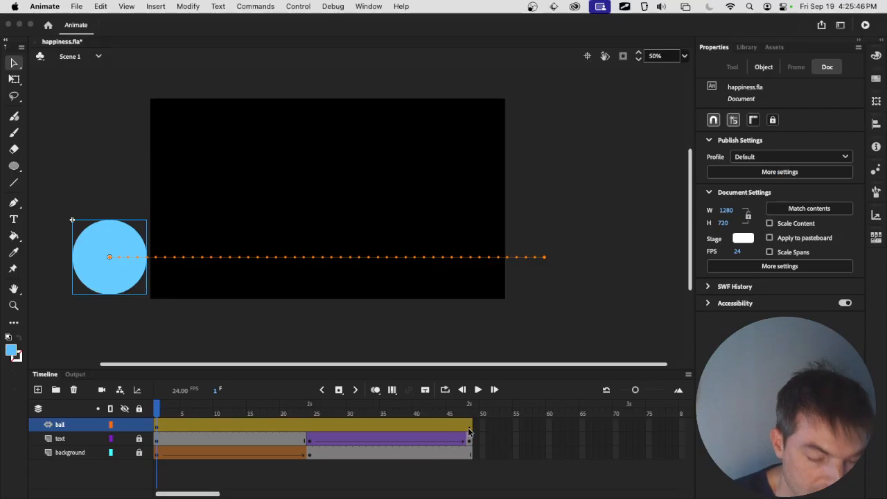
key(Return)
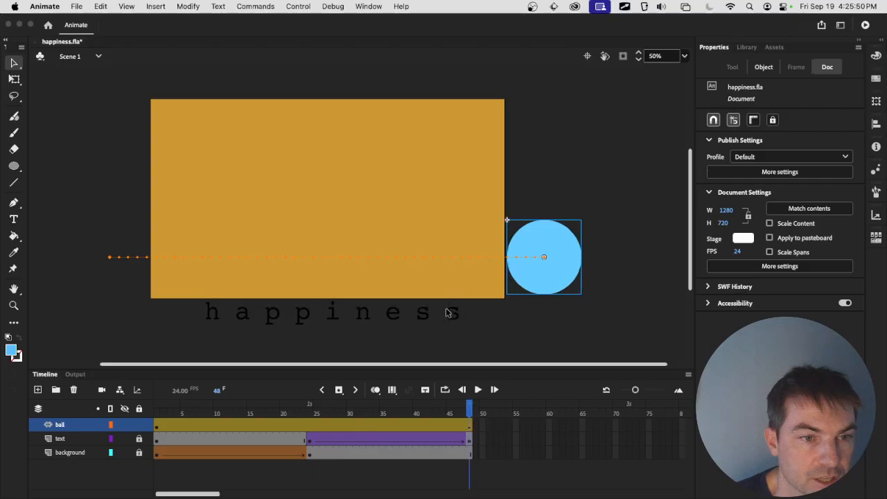
key(Return)
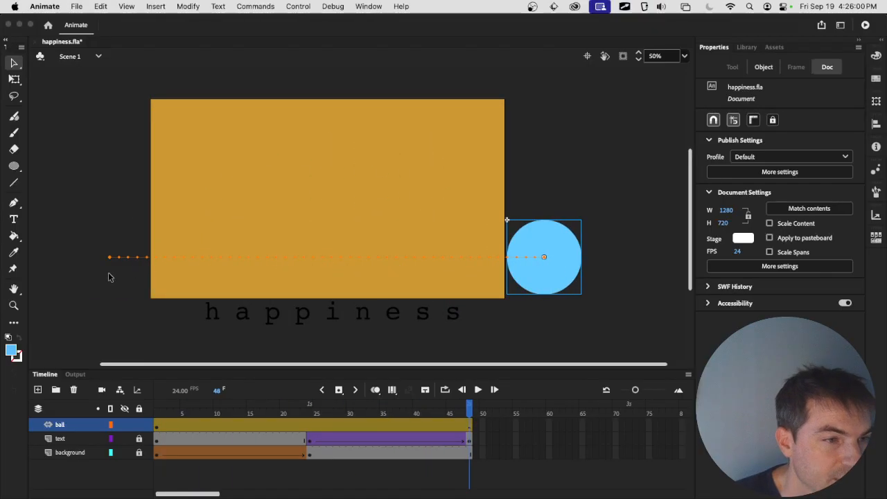
Step: Bend the ball's motion path upward into an arc peaking near the stage's top edge, hiding the background layer to see the path
scroll(106, 270, up, 5)
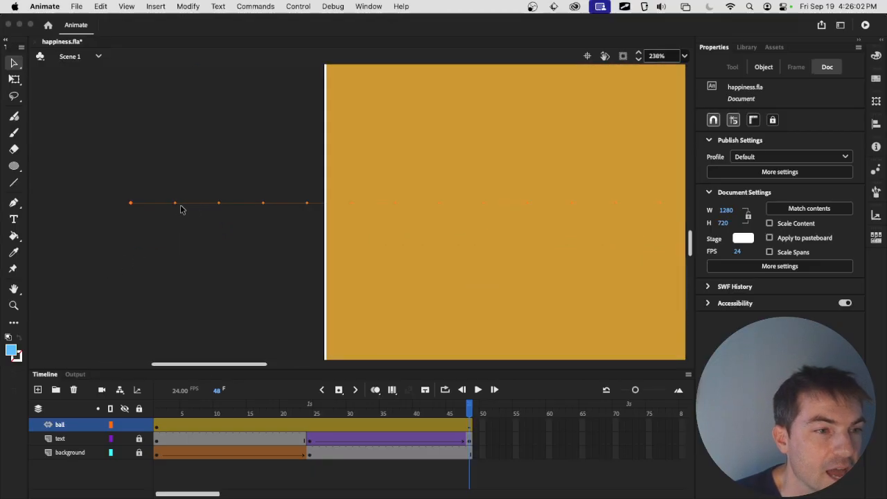
scroll(177, 210, down, 5)
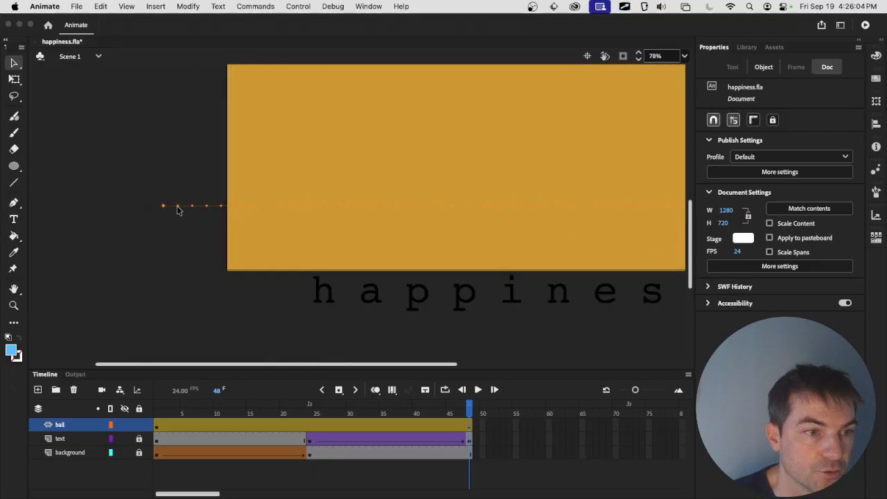
drag(294, 173, 291, 192)
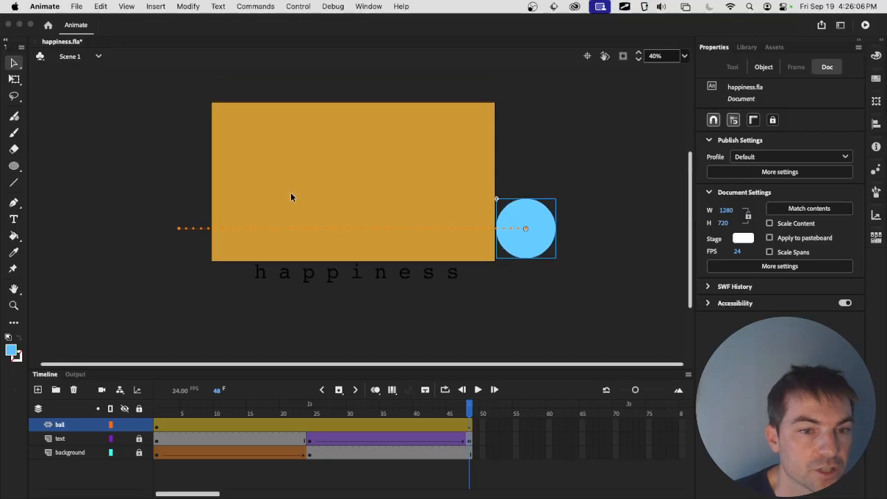
scroll(291, 191, up, 1)
drag(345, 182, 337, 201)
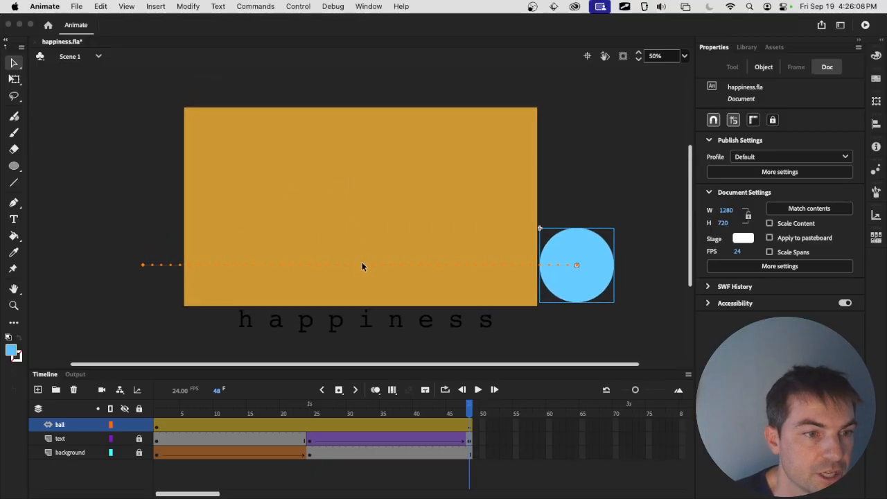
drag(361, 267, 362, 256)
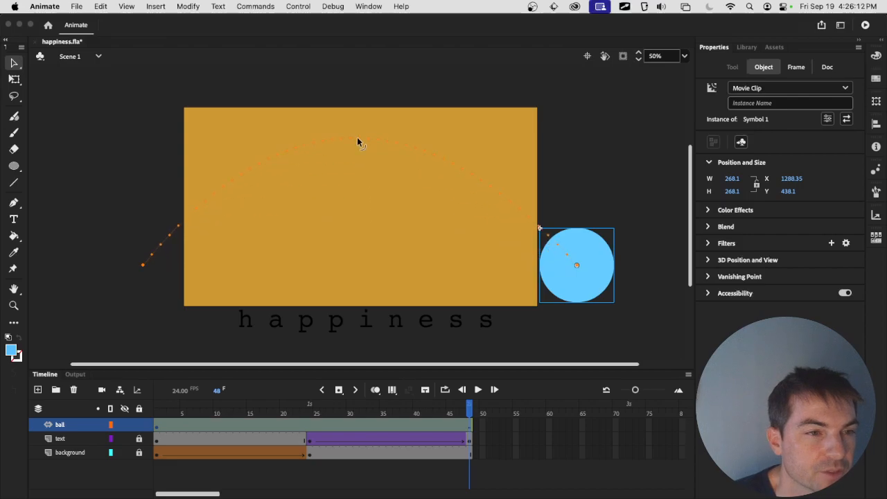
click(124, 452)
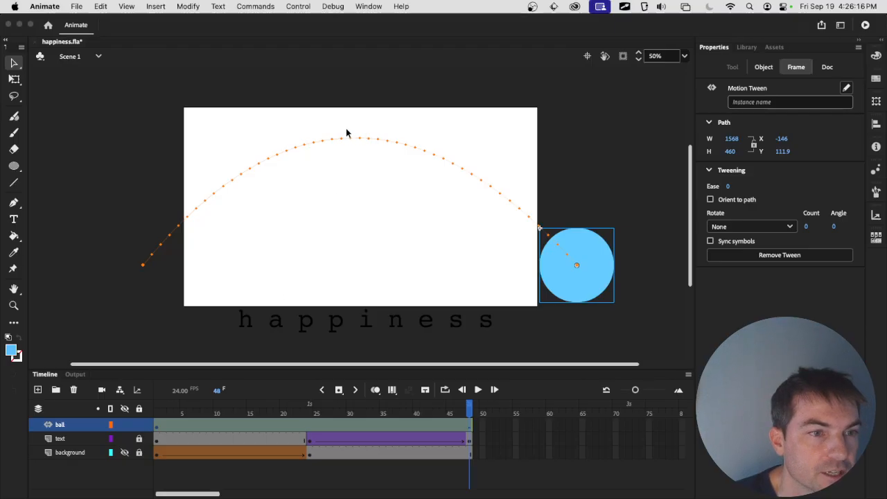
mouse_move(357, 138)
mouse_down()
mouse_move(358, 125)
mouse_move(361, 269)
mouse_move(356, 126)
mouse_up()
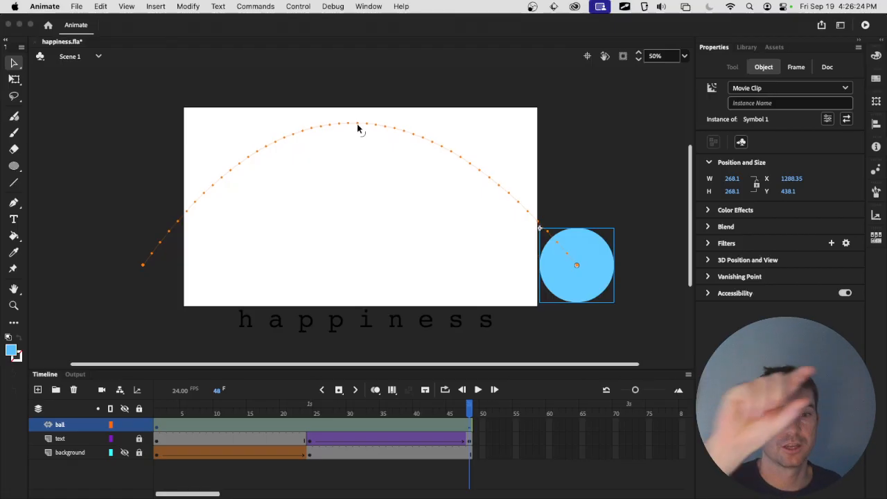
Step: Add a keyframe at the peak of the ball's arc, move it from frame 24 to frame 15, and play the animation
key(Return)
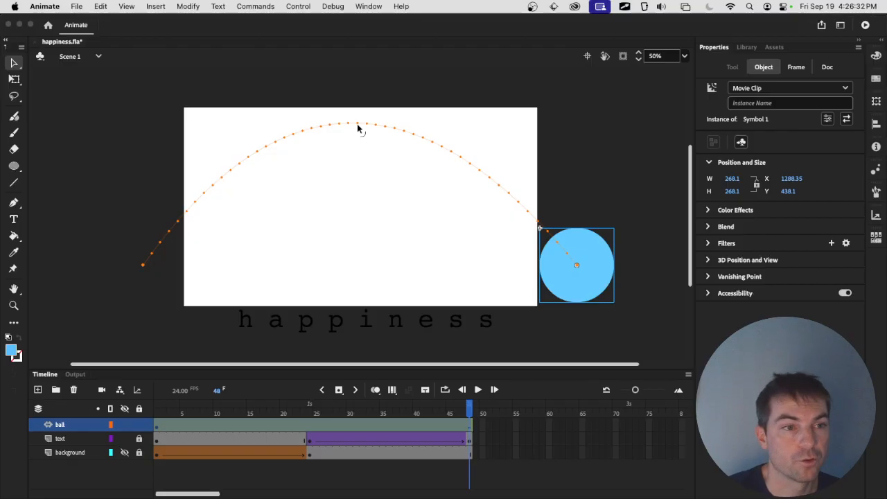
drag(458, 413, 310, 421)
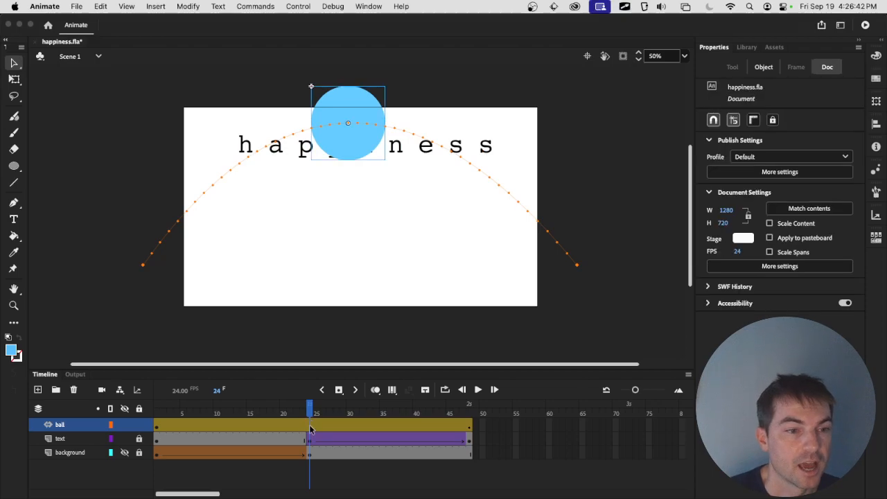
click(310, 428)
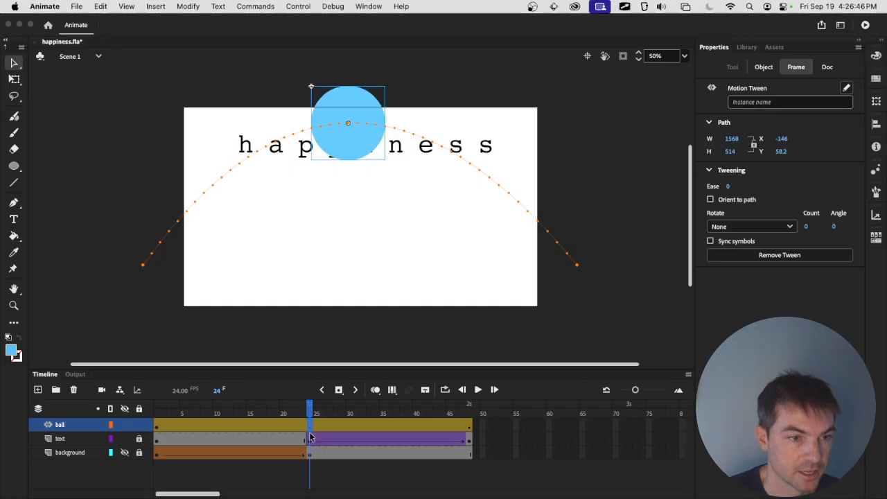
drag(309, 431, 157, 414)
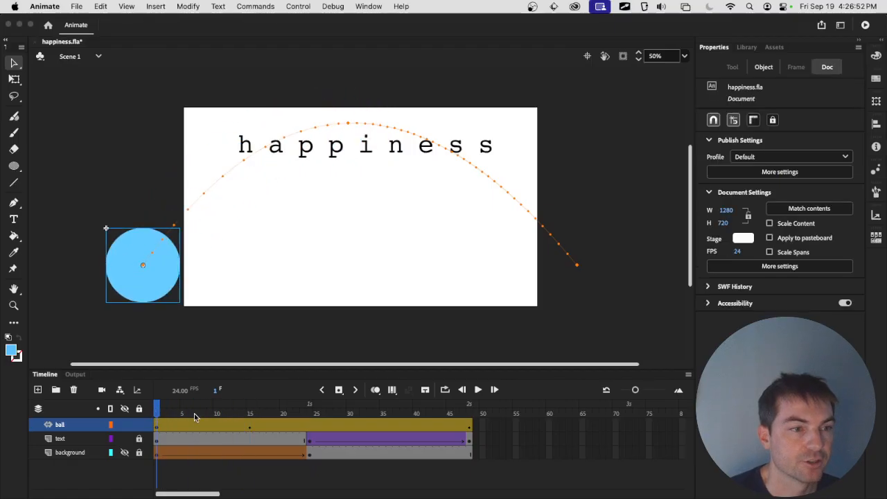
key(Return)
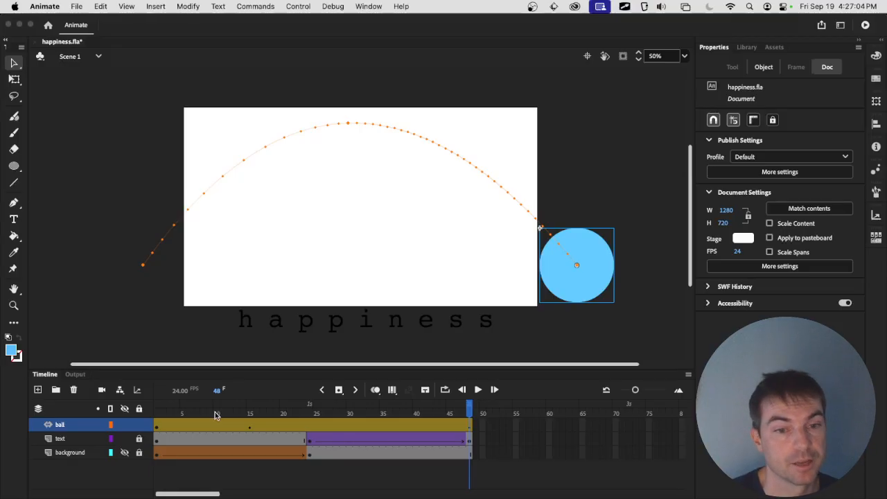
Step: At frame 48, shrink the ball with Free Transform to about 100 pixels wide and play the animation
mouse_move(466, 412)
mouse_down()
mouse_move(155, 413)
mouse_move(469, 414)
mouse_up()
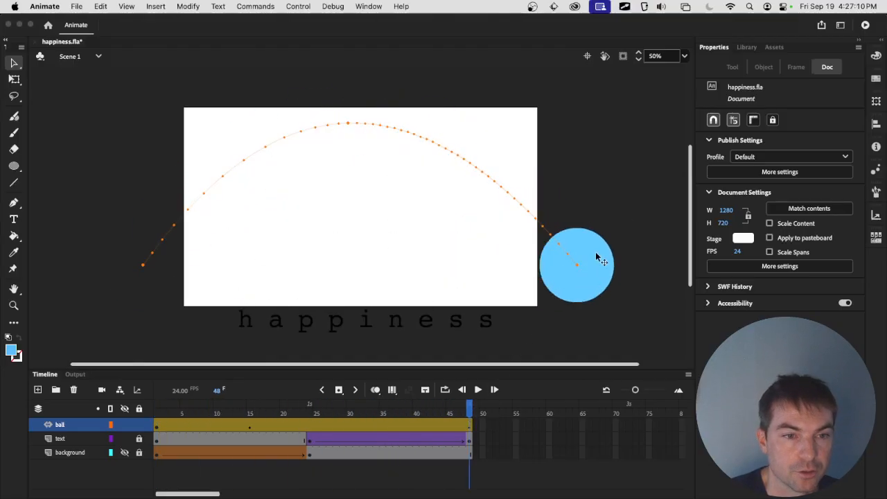
click(597, 275)
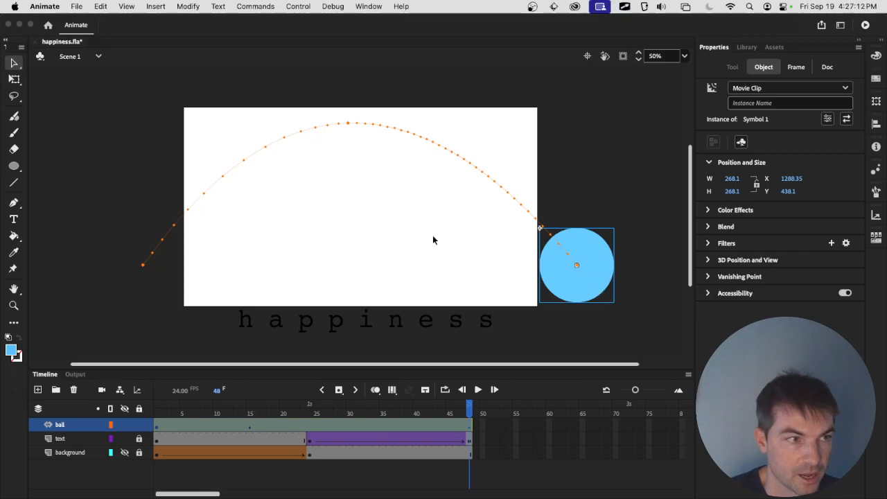
click(14, 79)
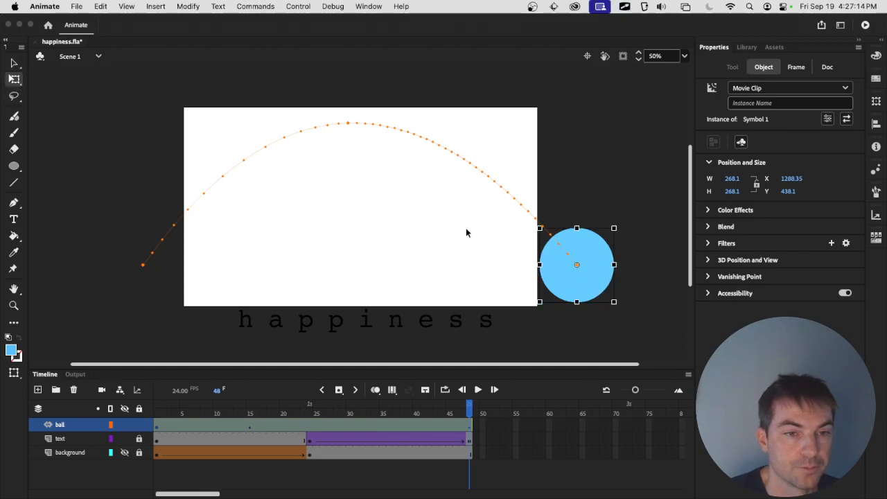
drag(539, 229, 561, 251)
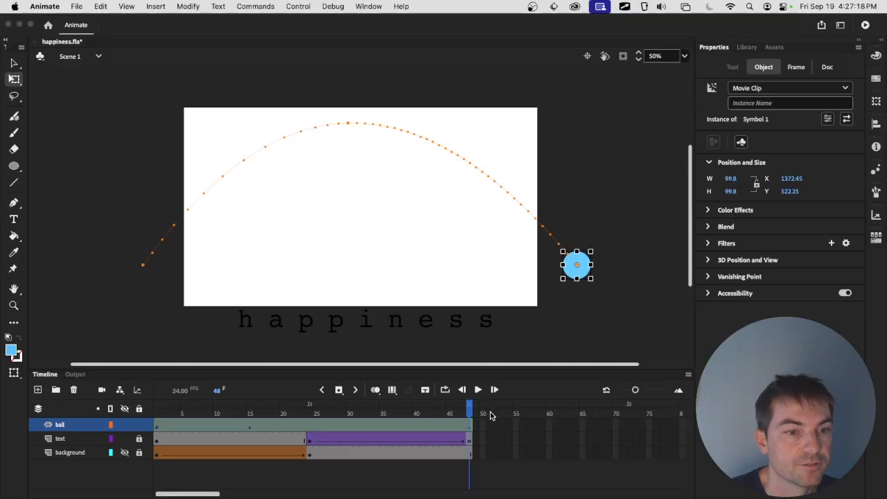
drag(472, 409, 156, 434)
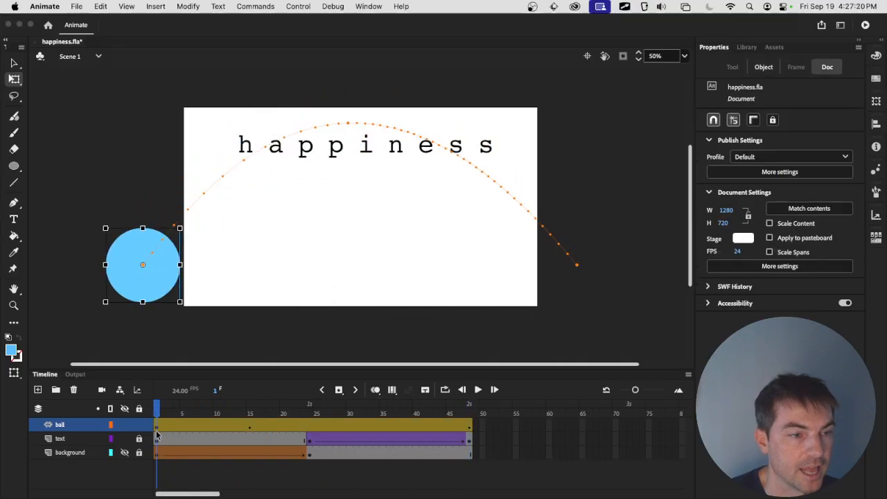
key(Return)
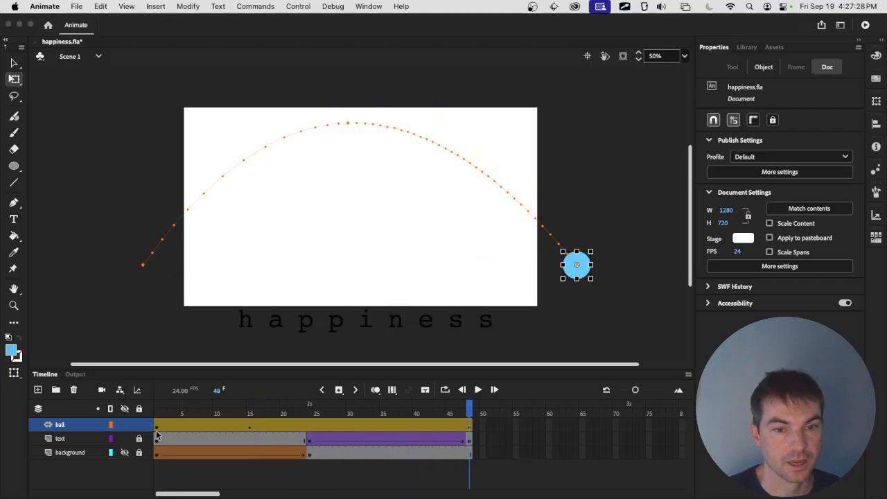
key(Return)
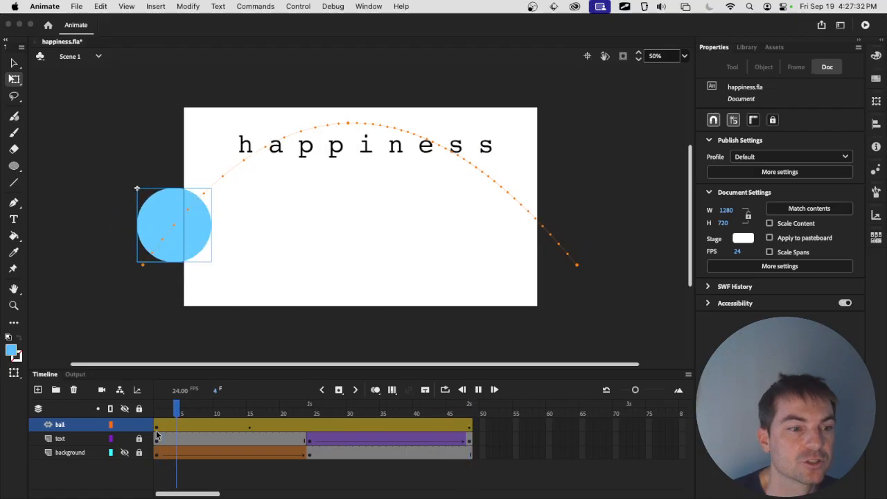
key(Return)
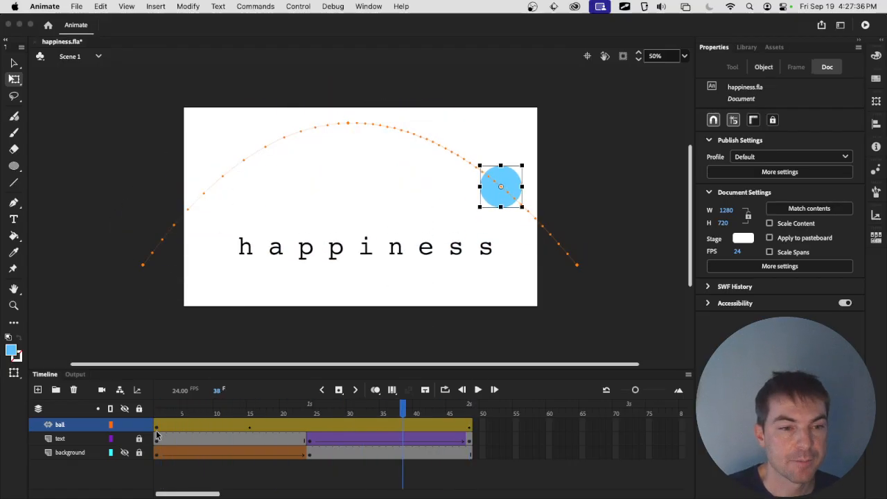
drag(410, 409, 469, 409)
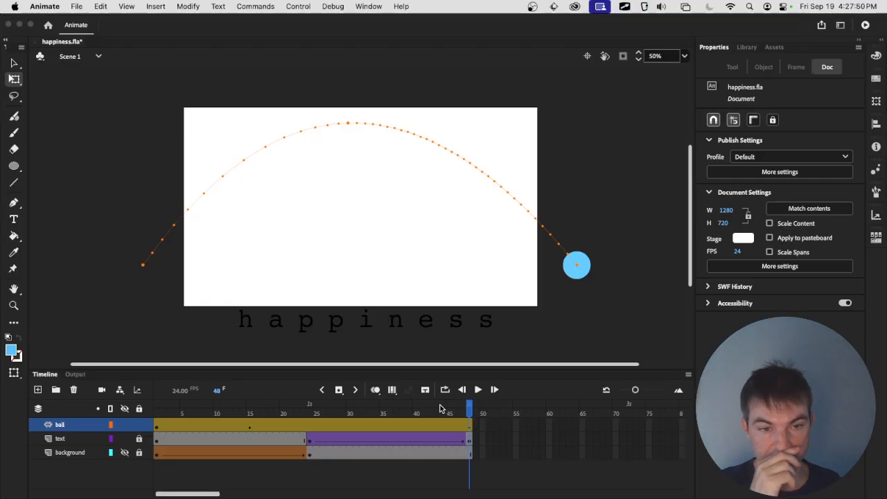
Step: At frame 7, move the ball straight down to the lower part of the stage and play the animation from frame 1
drag(468, 408, 195, 425)
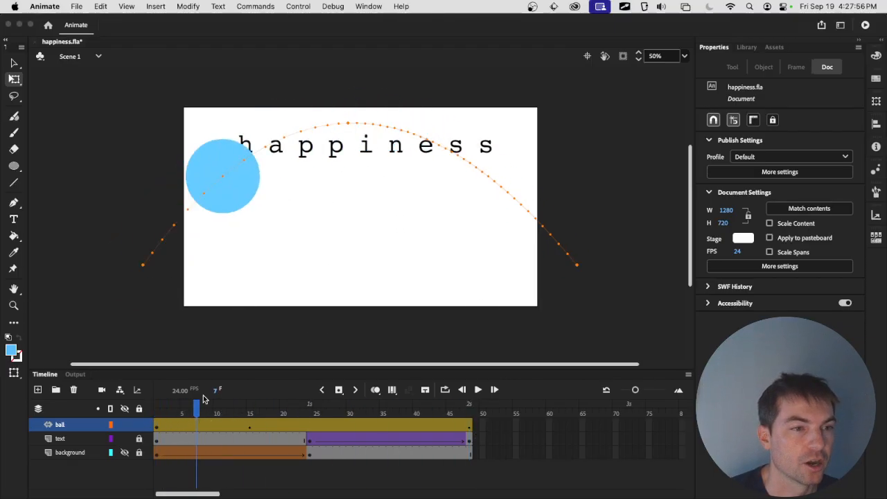
drag(222, 217, 223, 300)
drag(196, 403, 157, 414)
key(Return)
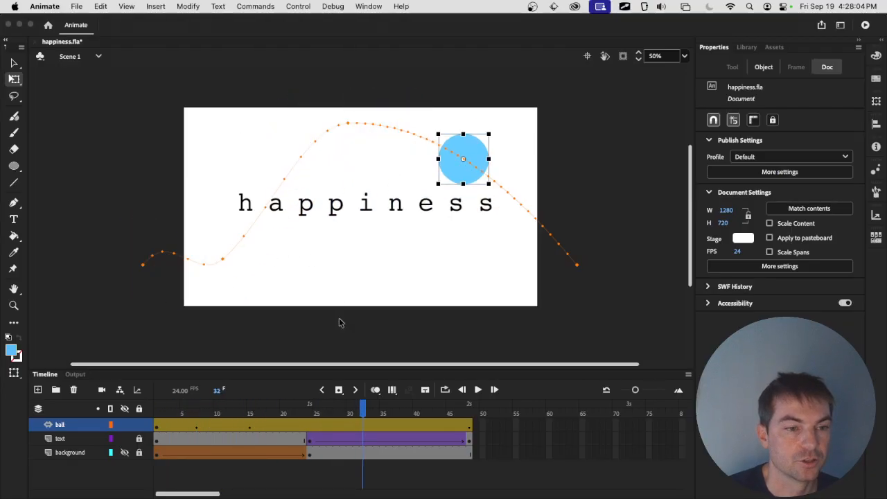
Step: At frame 28, move the ball down to about Y 420 for a second bounce and play from frame 1
click(336, 411)
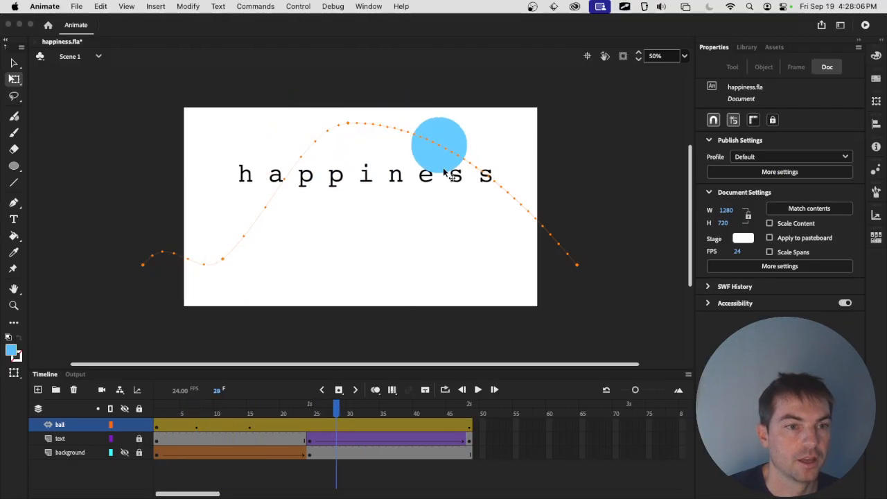
drag(438, 170, 437, 275)
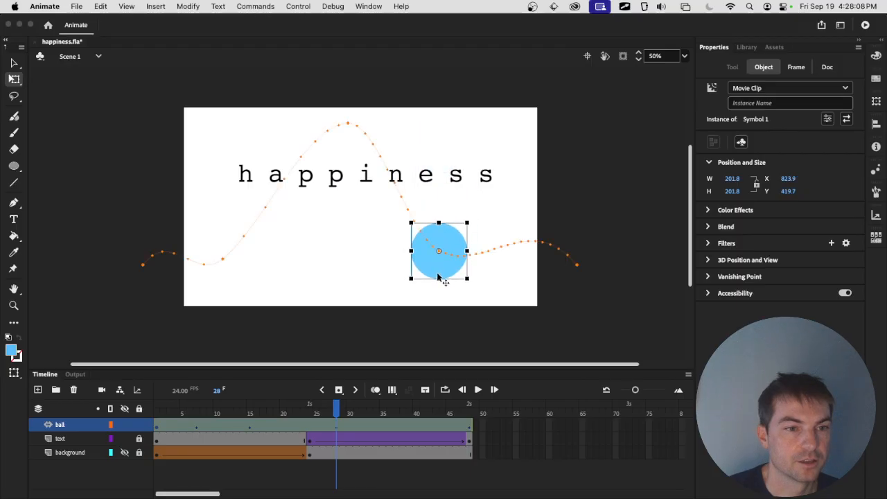
drag(313, 413, 142, 413)
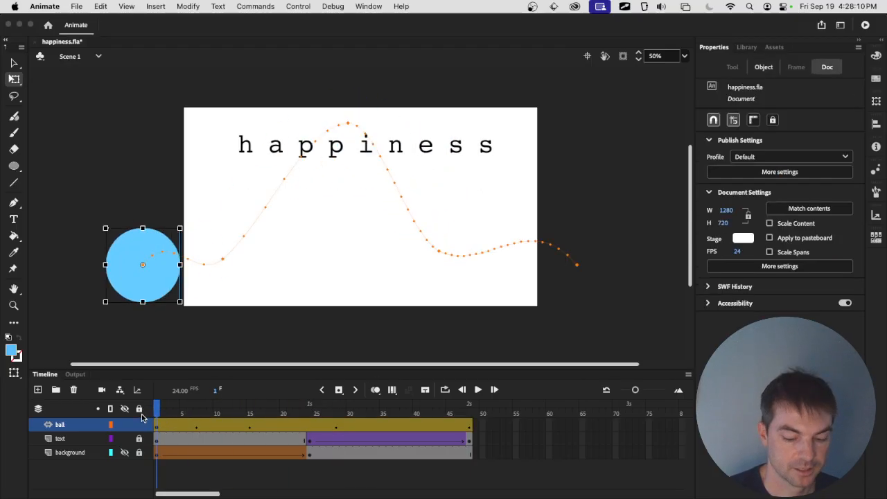
key(Return)
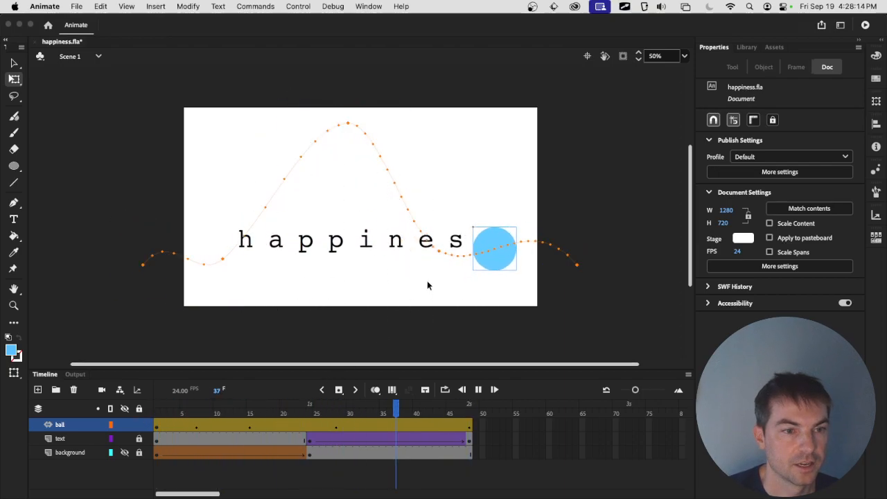
Step: Shift the ball's second-bounce keyframe from frame 28 to frame 25 and play the animation from frame 1
drag(469, 408, 337, 413)
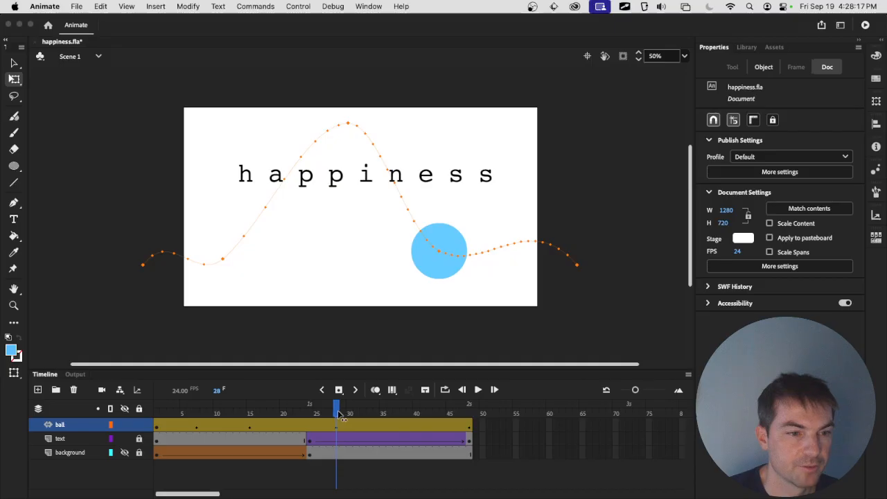
click(438, 255)
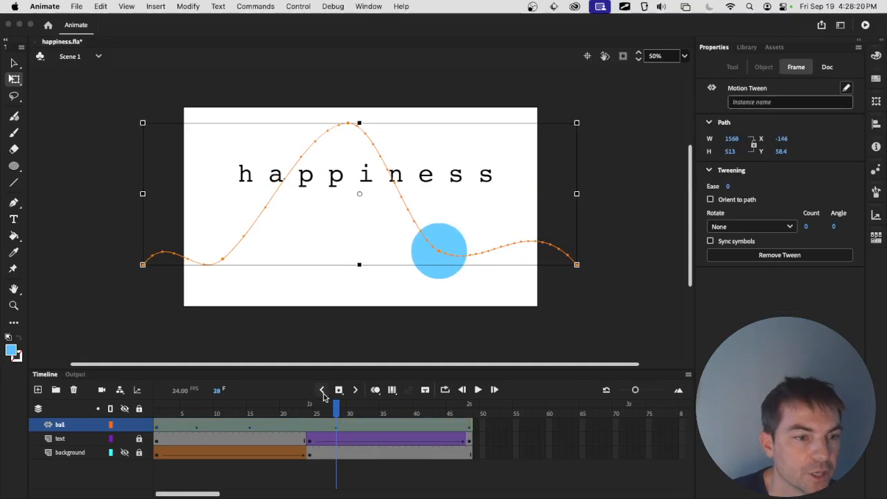
click(338, 429)
drag(316, 428, 155, 410)
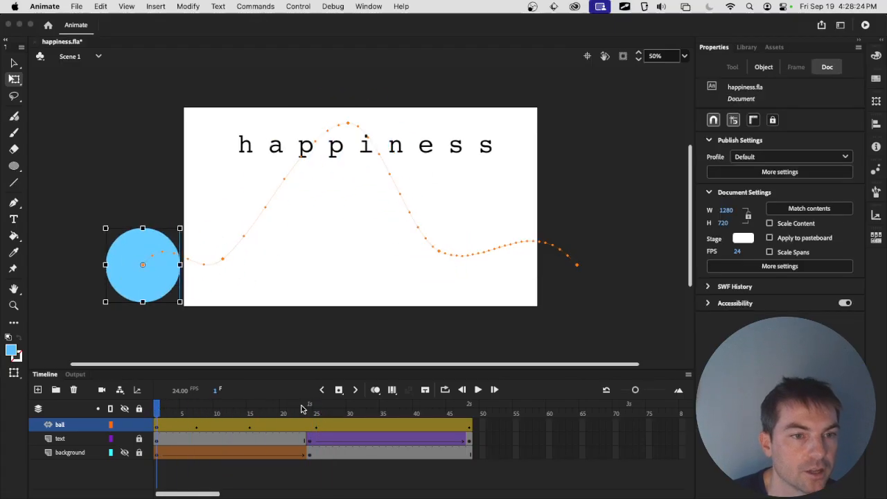
key(Return)
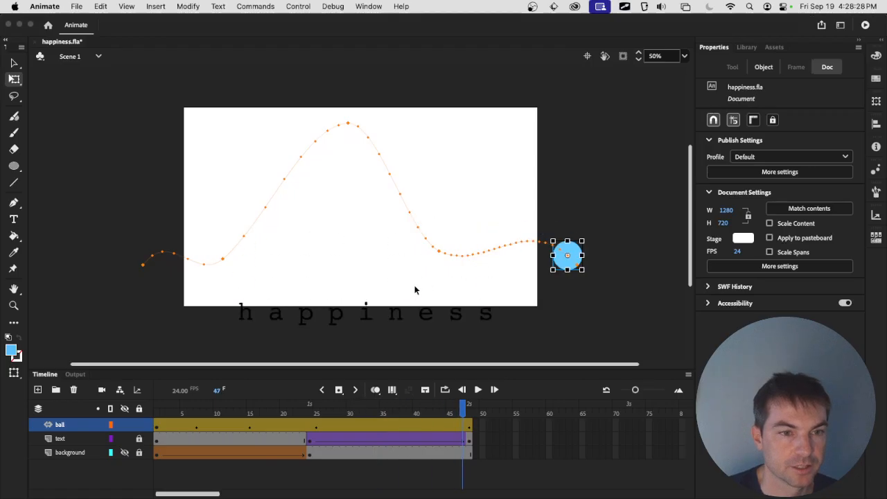
Step: At frame 36, raise the ball to about Y 203 for a smaller second arc and play the animation
click(388, 413)
drag(514, 251, 514, 189)
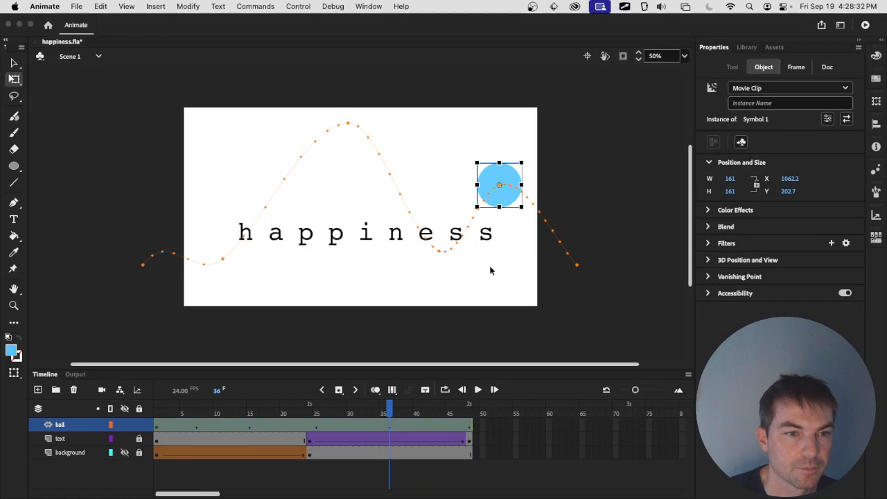
key(Return)
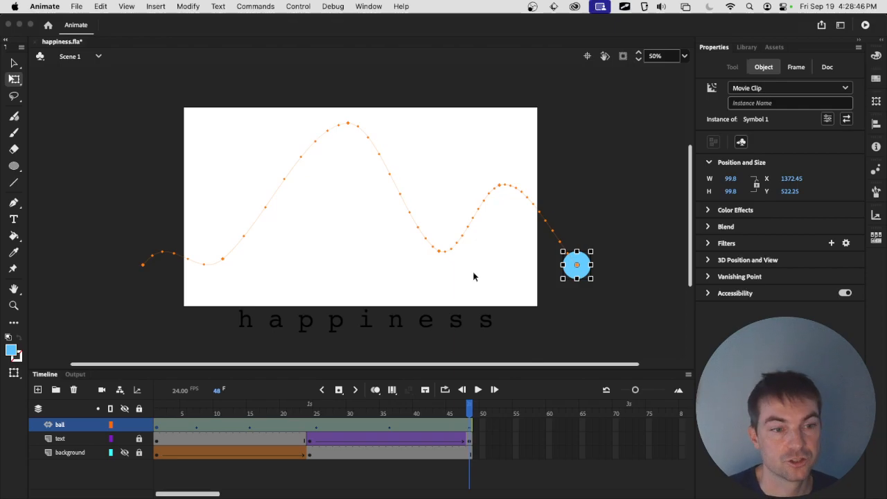
Step: Save the file and show the background layer again to play the full animation
click(560, 174)
key(super+s)
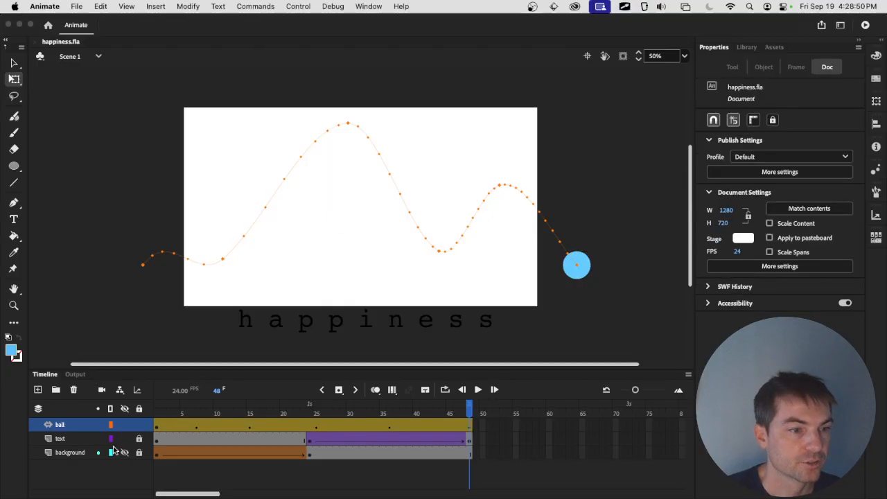
key(Return)
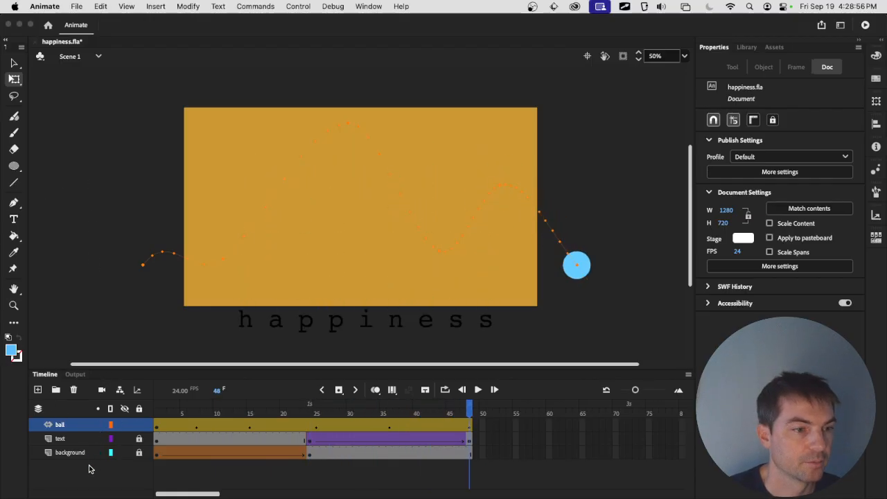
click(89, 439)
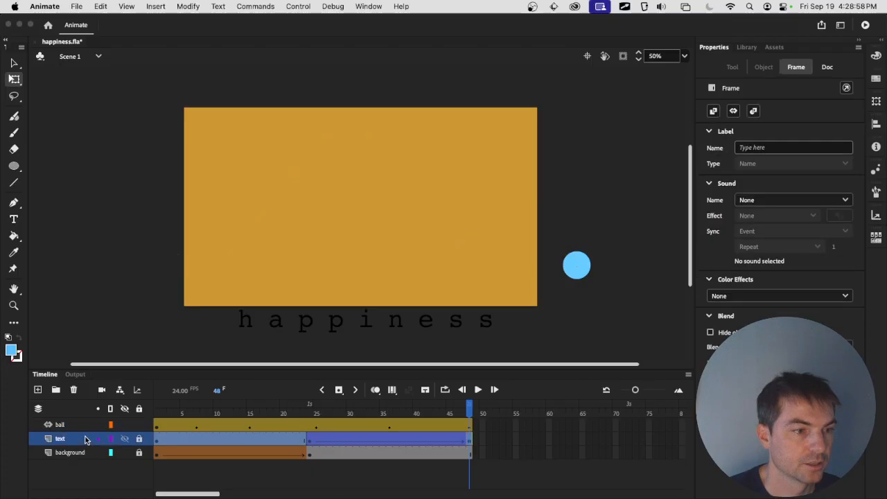
key(Return)
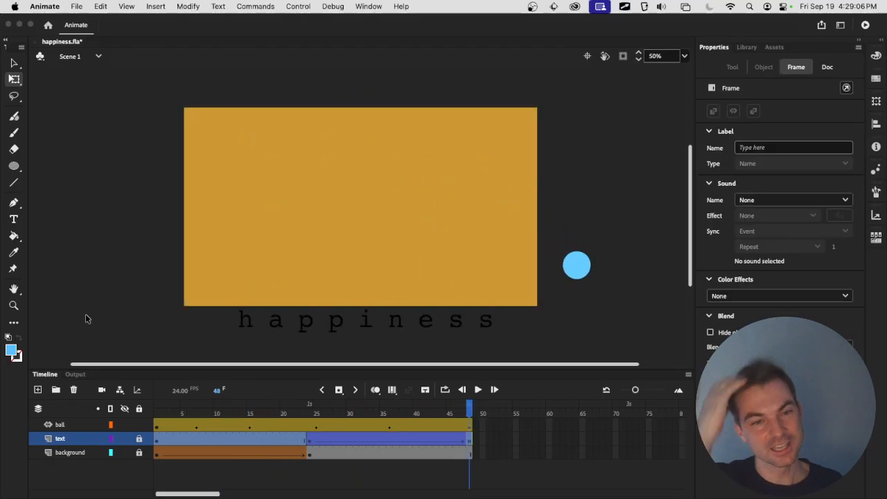
key(Return)
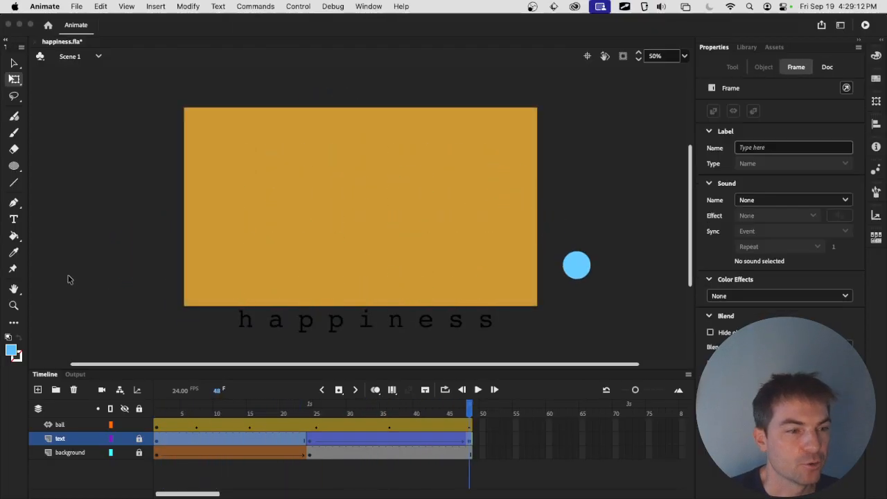
Step: Move the ball layer between the text and background layers and play the animation
drag(57, 422, 65, 449)
key(Return)
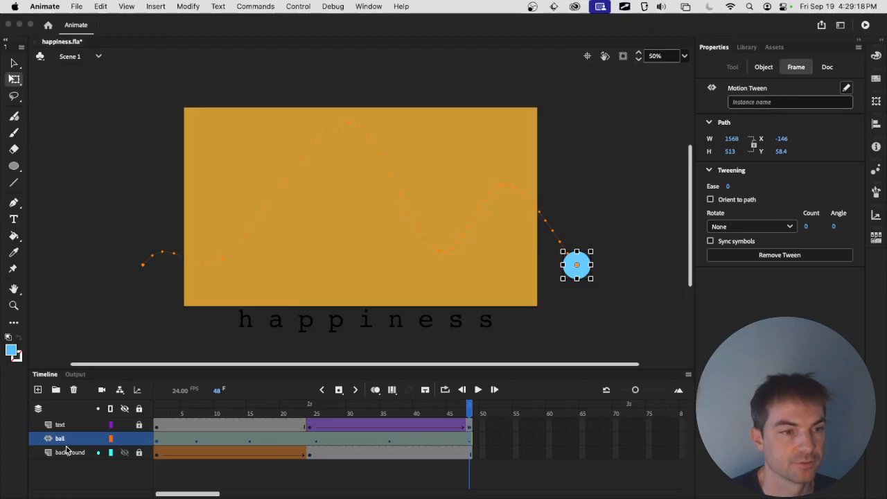
key(Return)
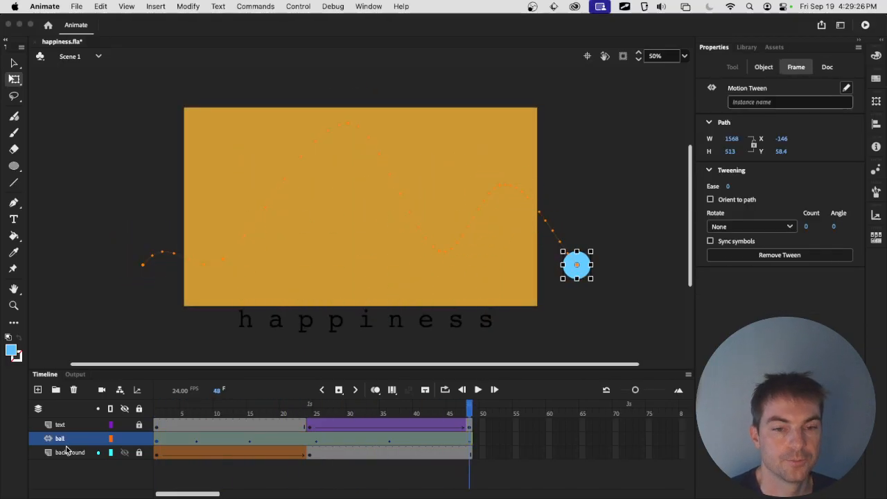
Step: Switch to TextEdit to check the tween lesson outline, and return to Animate
key(super+Tab)
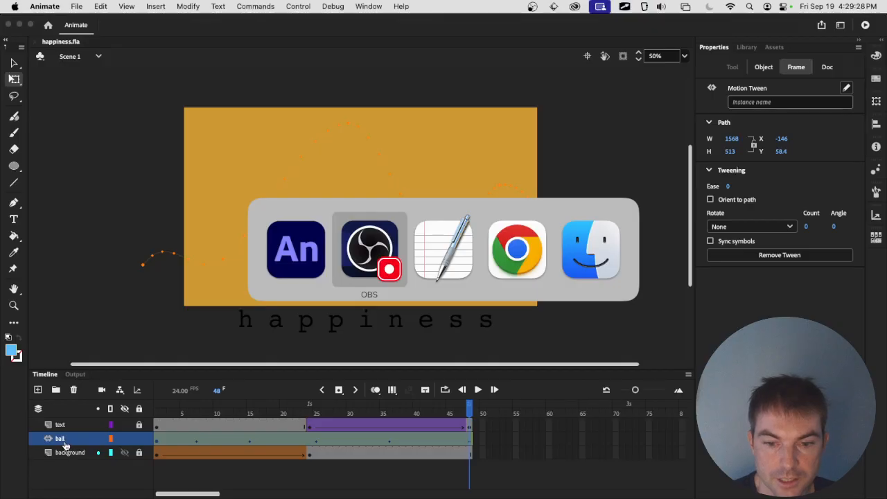
key(super+Tab)
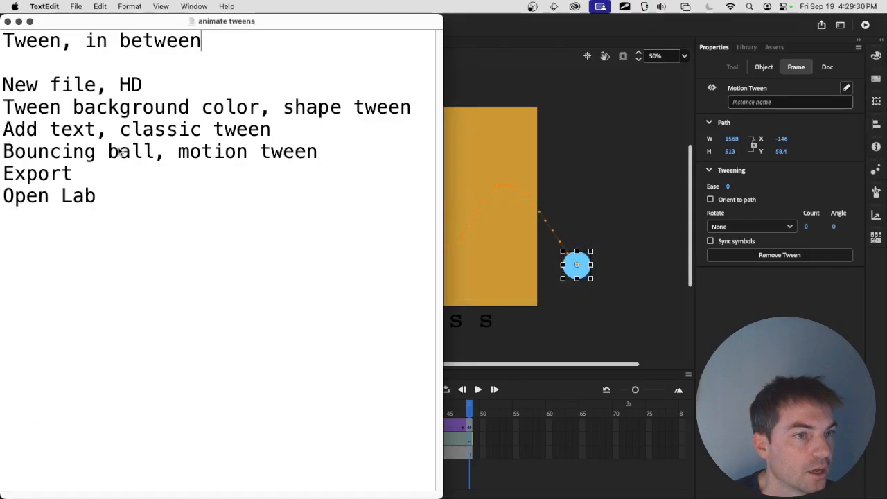
key(super+Tab)
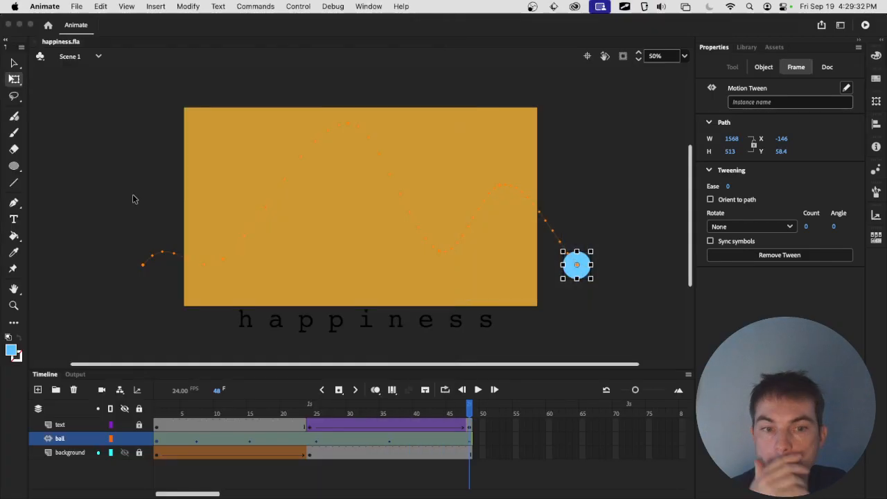